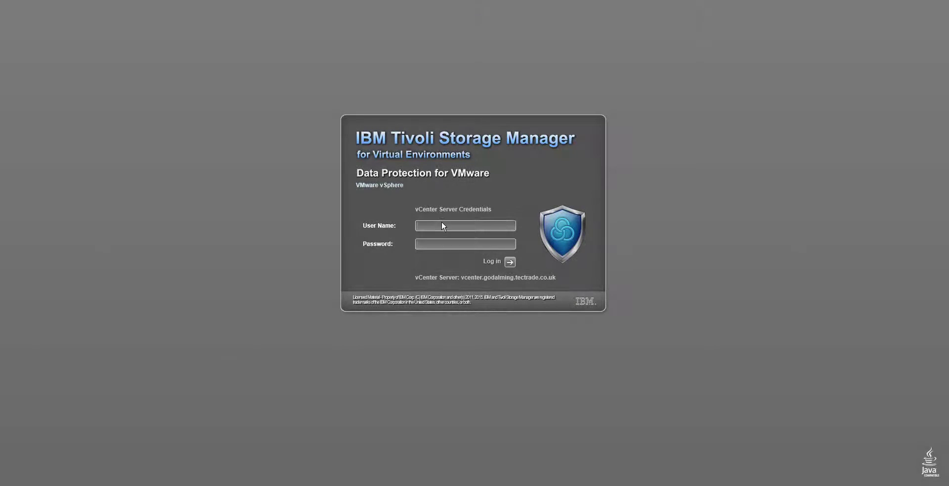
# - Log in with the saved vCenter administrator user name and the pasted password
pyautogui.click(442, 224)
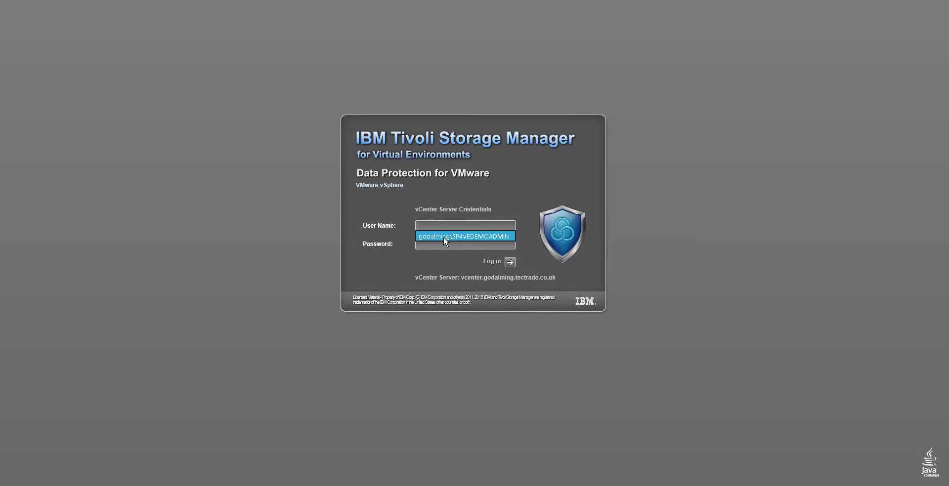
pyautogui.click(445, 236)
pyautogui.hotkey('ctrl', 'v')
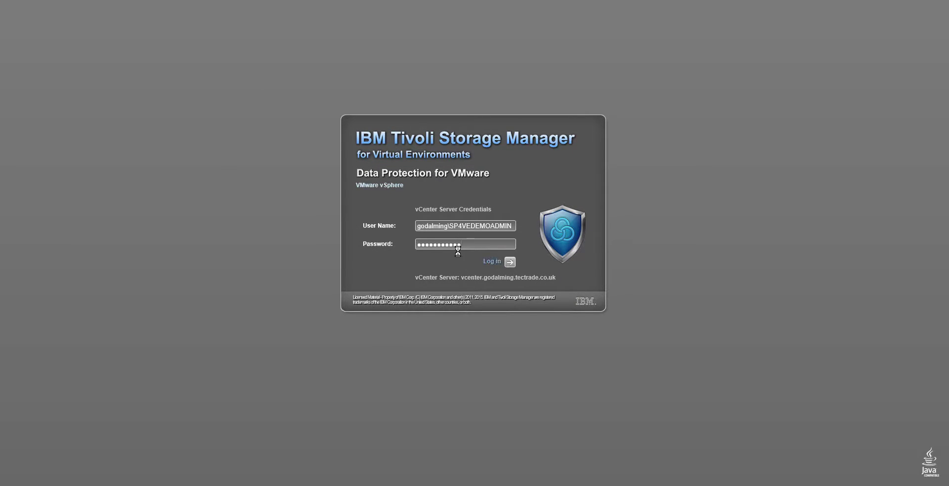
pyautogui.press('Return')
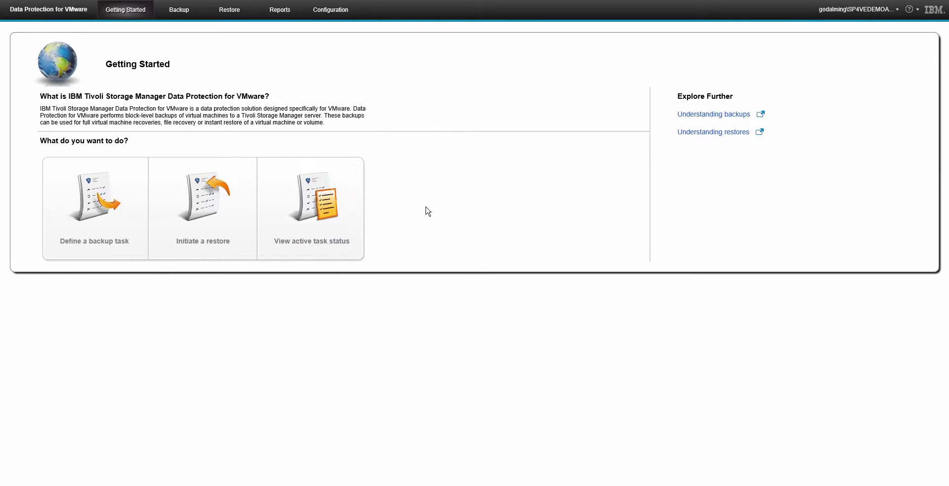
# - From Backup schedules, run Demo_Manual_Backup now and dismiss the task-started message
pyautogui.click(179, 14)
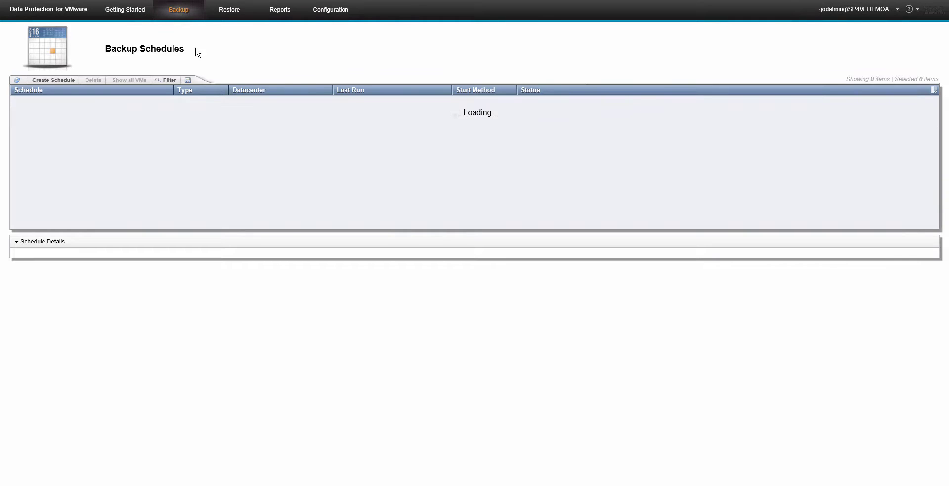
pyautogui.moveTo(194, 49)
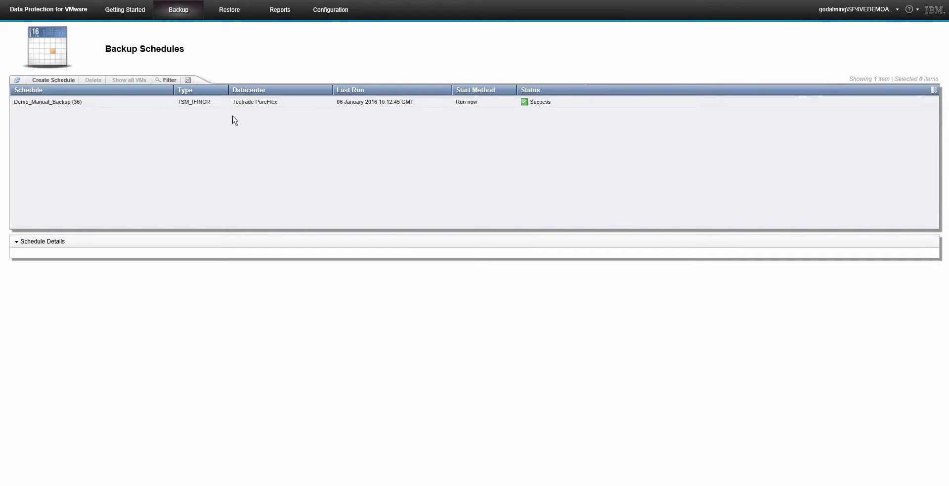
pyautogui.click(297, 103)
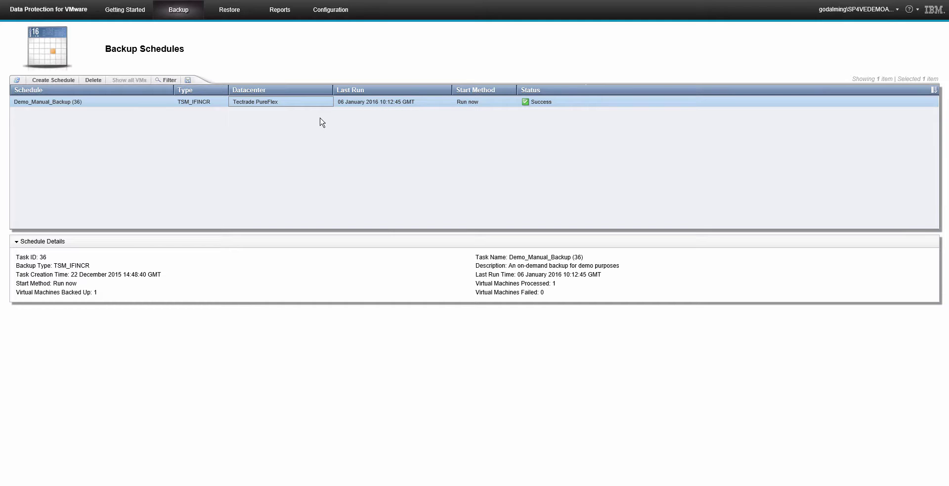
pyautogui.rightClick(309, 107)
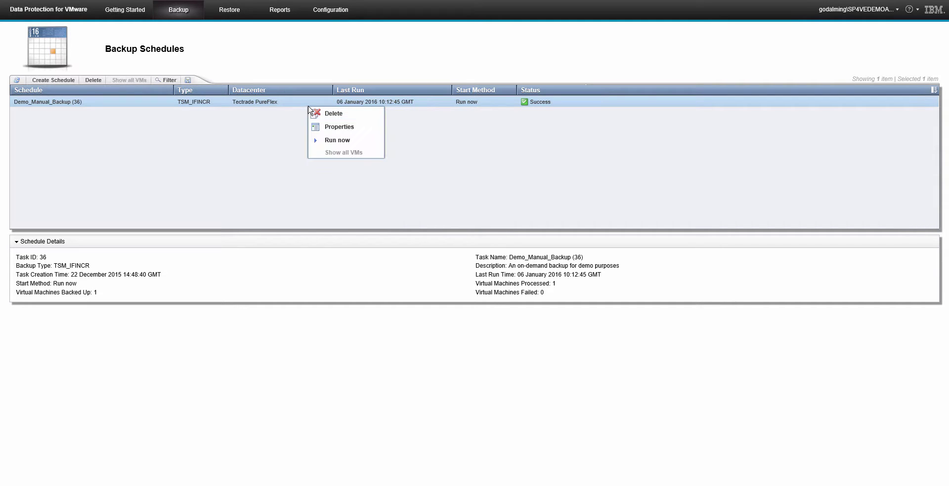
pyautogui.click(337, 142)
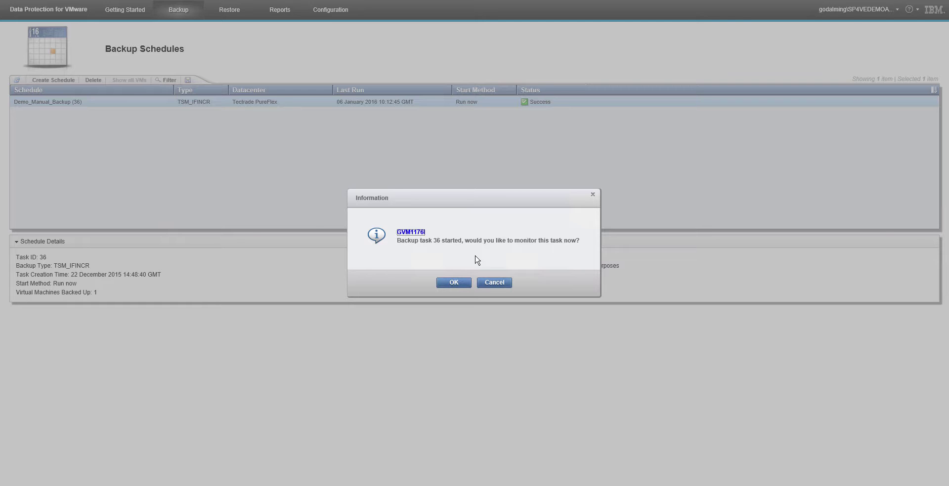
pyautogui.click(496, 282)
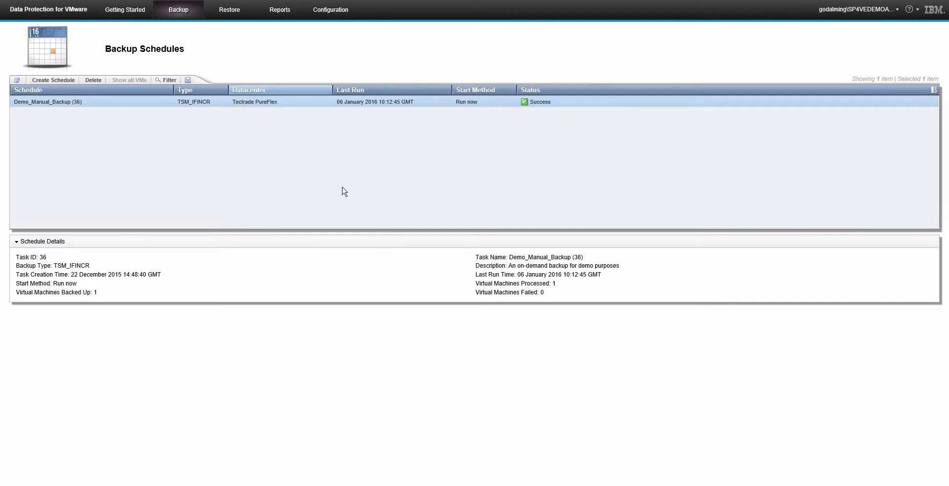
pyautogui.rightClick(271, 158)
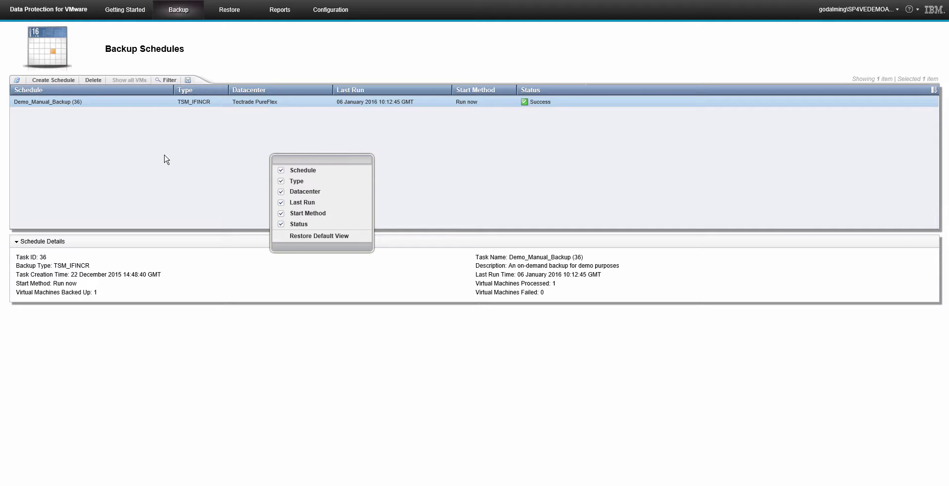
pyautogui.click(164, 159)
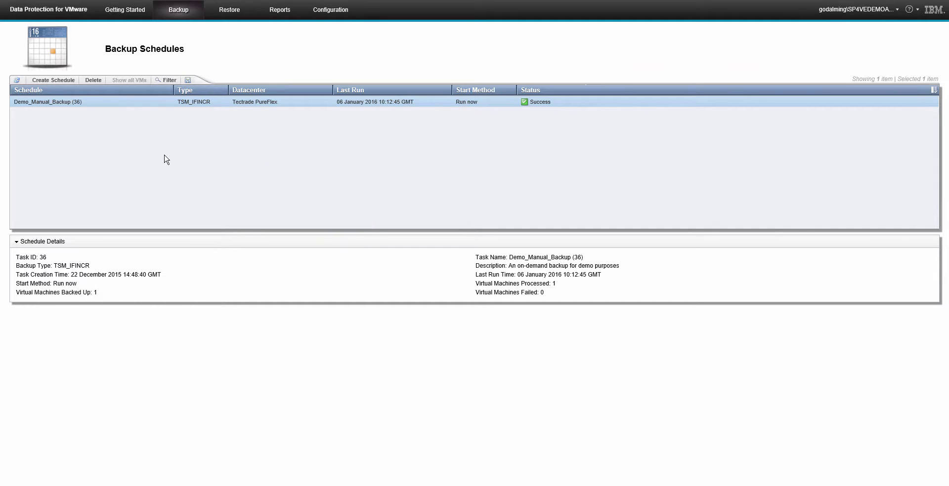
# - Create a schedule named 'Example' with description 'Runs on Sunday at midnight'
pyautogui.click(57, 84)
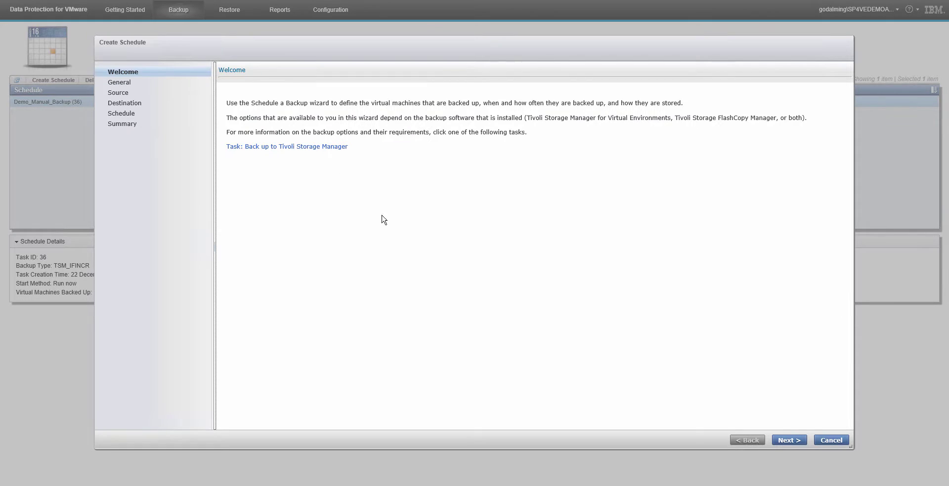
pyautogui.click(788, 440)
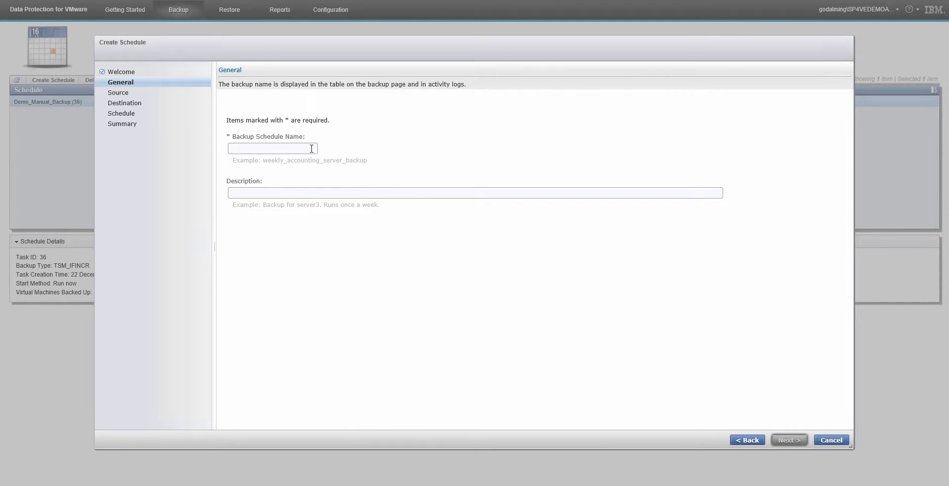
pyautogui.click(312, 148)
pyautogui.write('Example')
pyautogui.press('Tab')
pyautogui.write('Runs ')
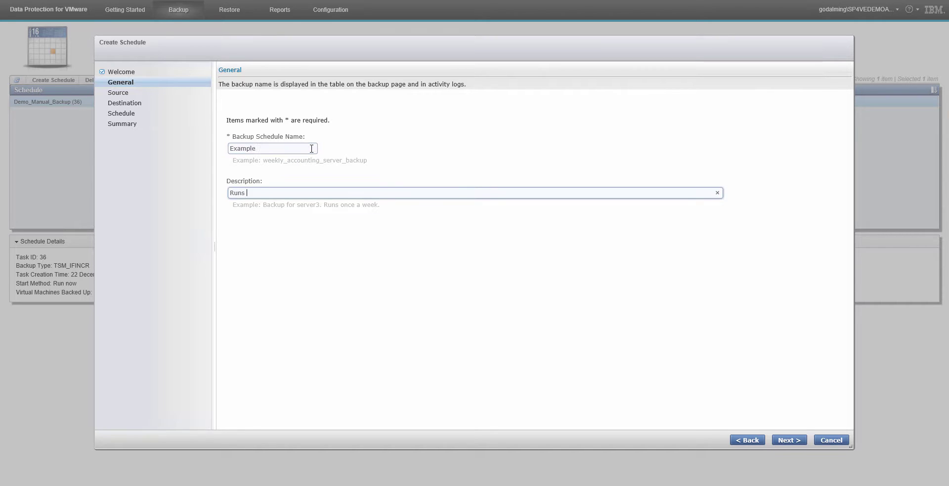
pyautogui.write('on Sunday at midnight')
# - Select Tectrade Helix Compute under Tectrade PureFlex as the backup source
pyautogui.click(799, 441)
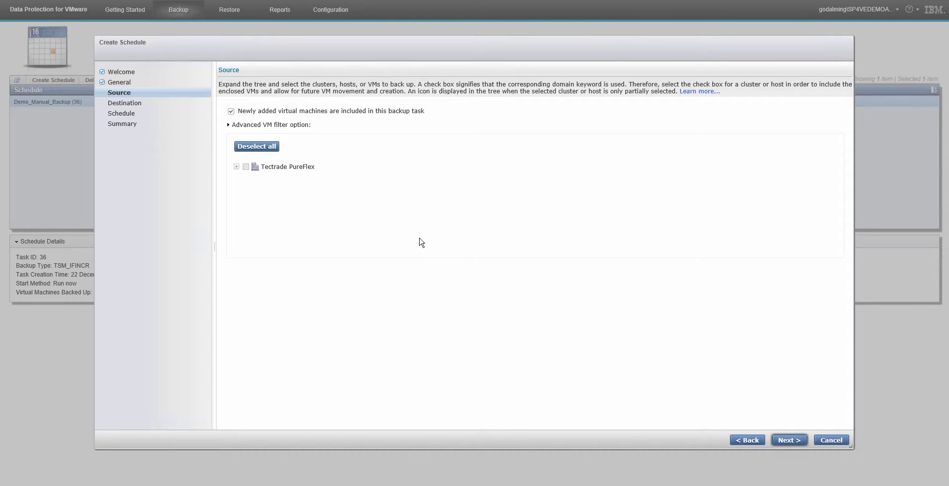
pyautogui.click(236, 167)
pyautogui.click(255, 179)
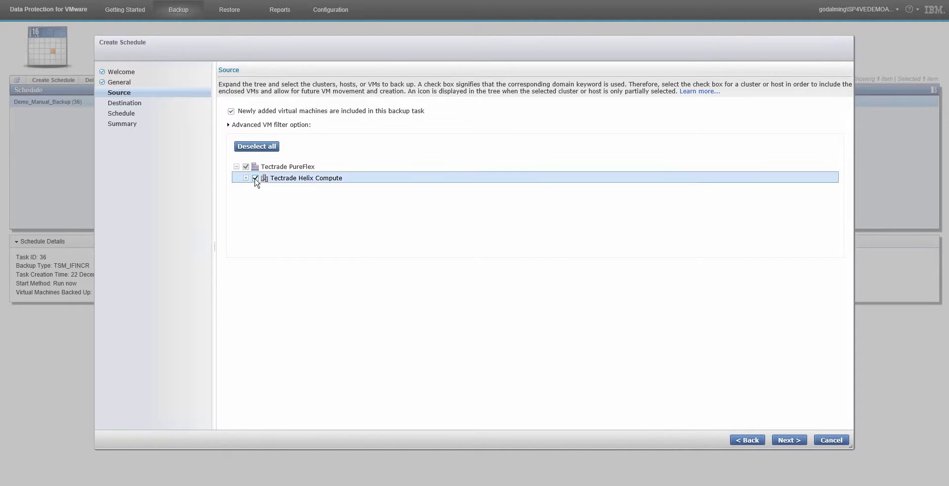
pyautogui.click(245, 179)
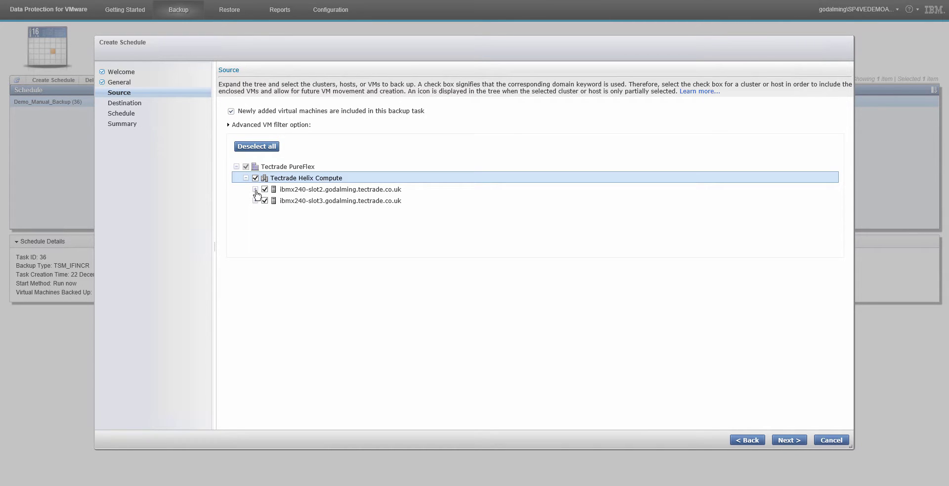
pyautogui.click(255, 190)
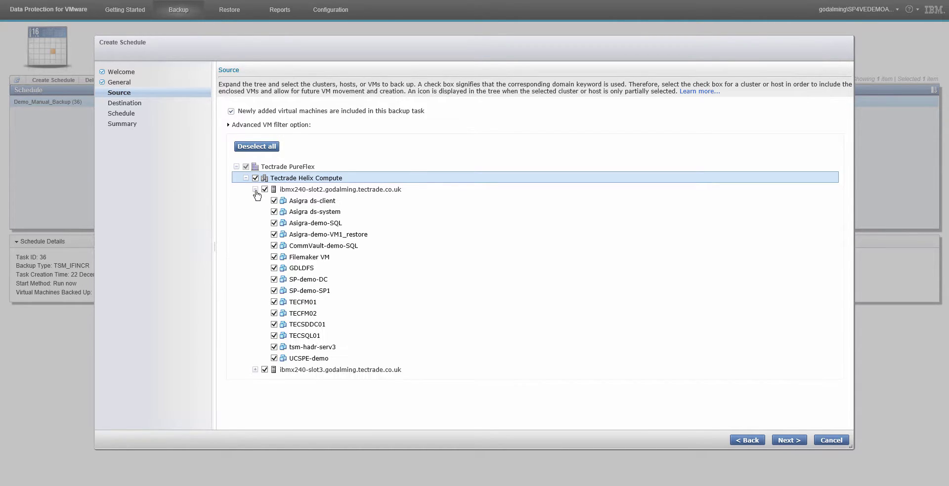
pyautogui.click(255, 190)
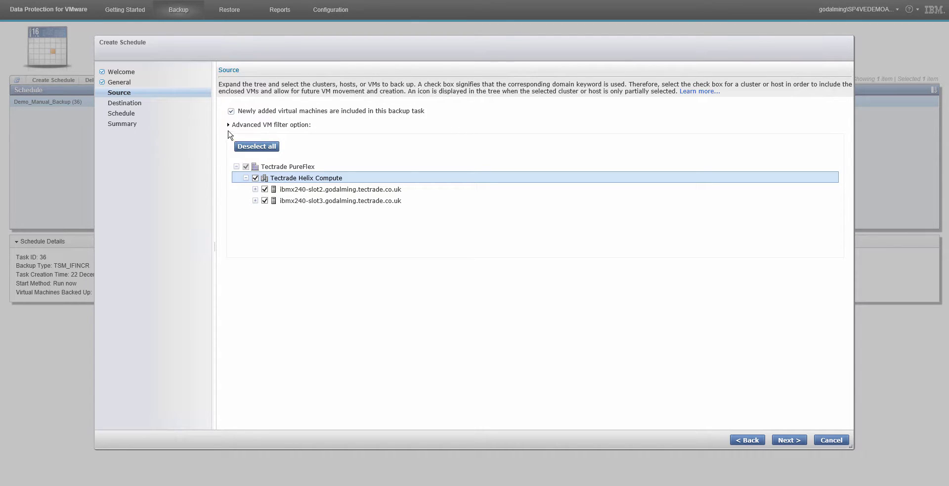
# - Apply an advanced VM filter excluding VMs that match the pattern *test*
pyautogui.click(228, 125)
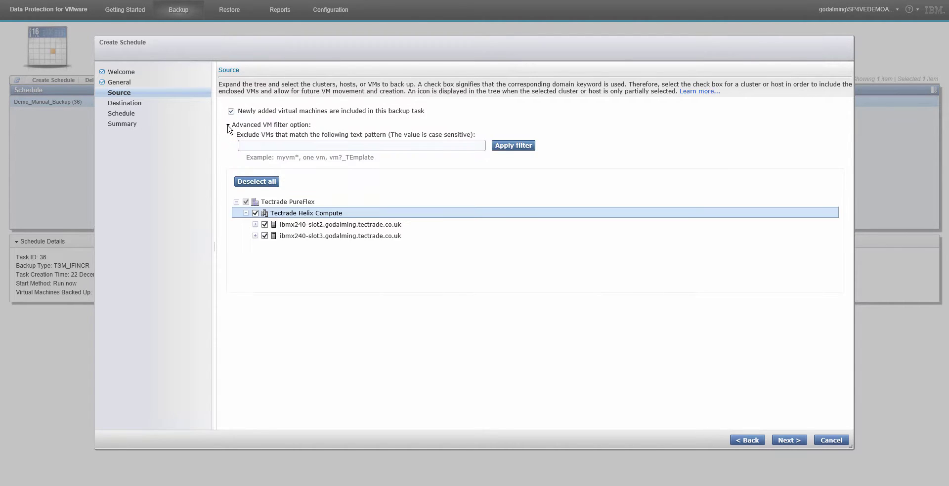
pyautogui.click(259, 146)
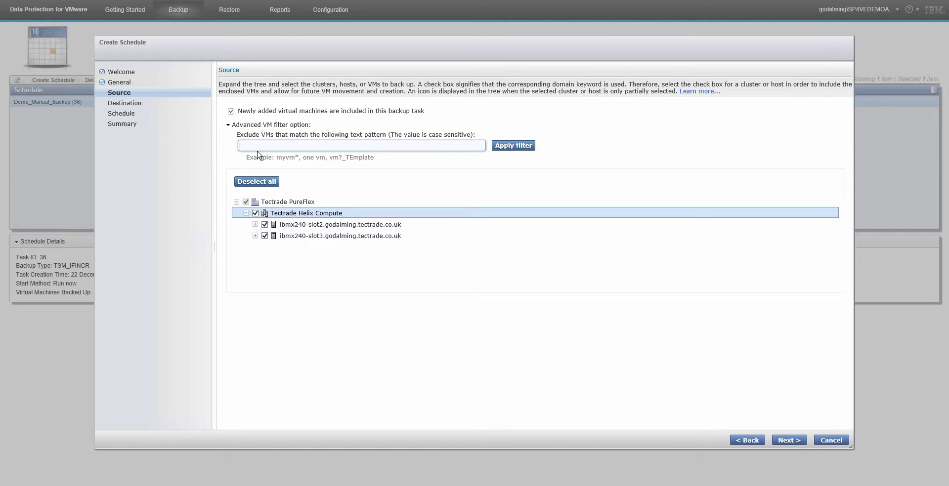
pyautogui.write('*test*')
pyautogui.click(524, 149)
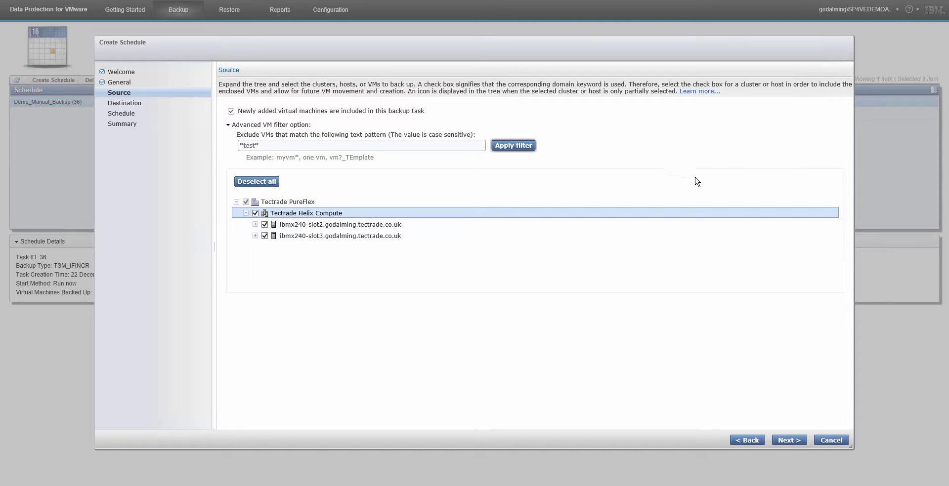
# - Keep the default destination and set the backup to run later rather than now
pyautogui.click(789, 441)
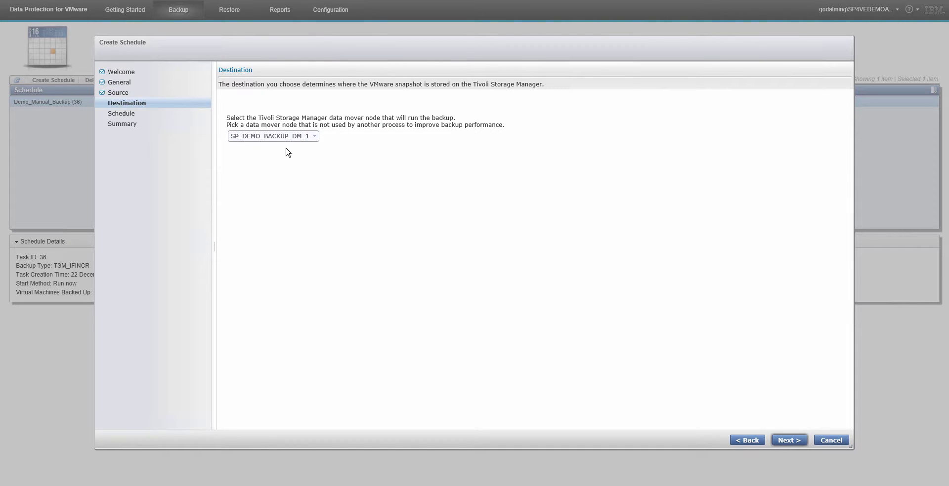
pyautogui.click(783, 443)
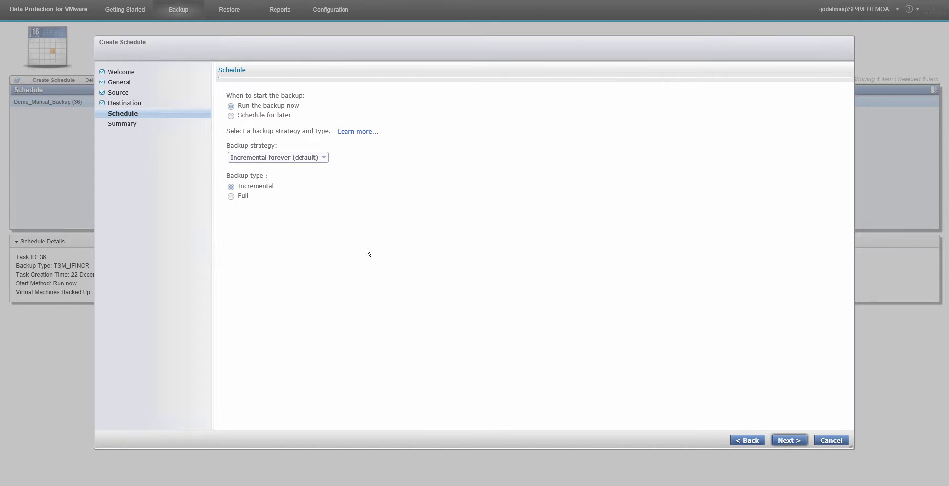
pyautogui.click(232, 116)
pyautogui.click(789, 440)
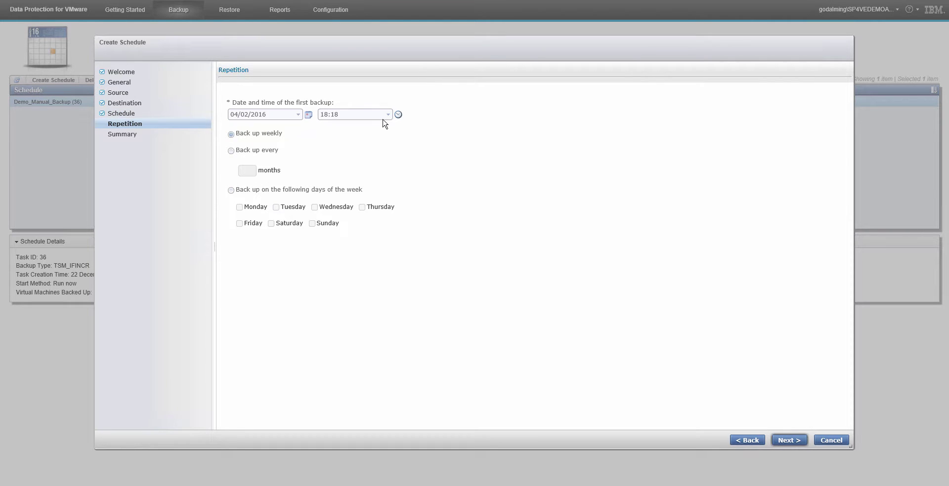
# - Set the first run to 00:00 and repeat the backup every Monday
pyautogui.click(388, 115)
pyautogui.click(359, 127)
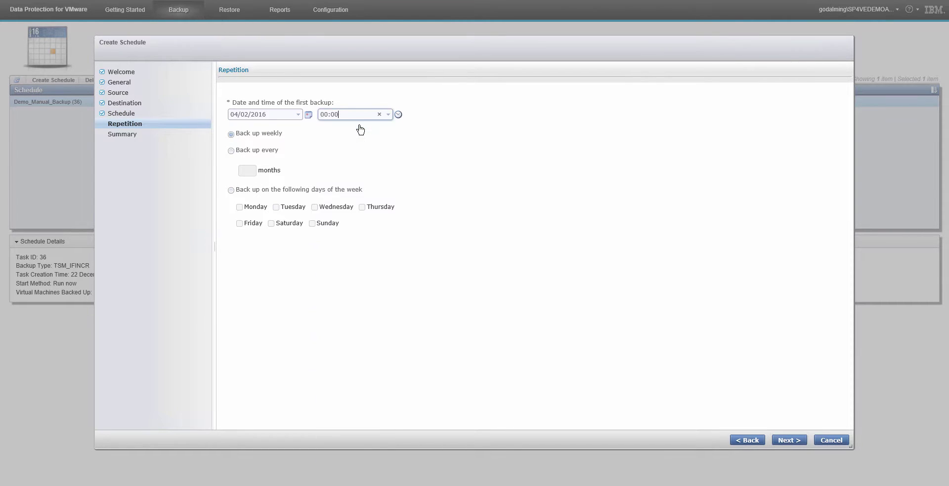
pyautogui.click(231, 191)
pyautogui.click(239, 207)
pyautogui.click(787, 441)
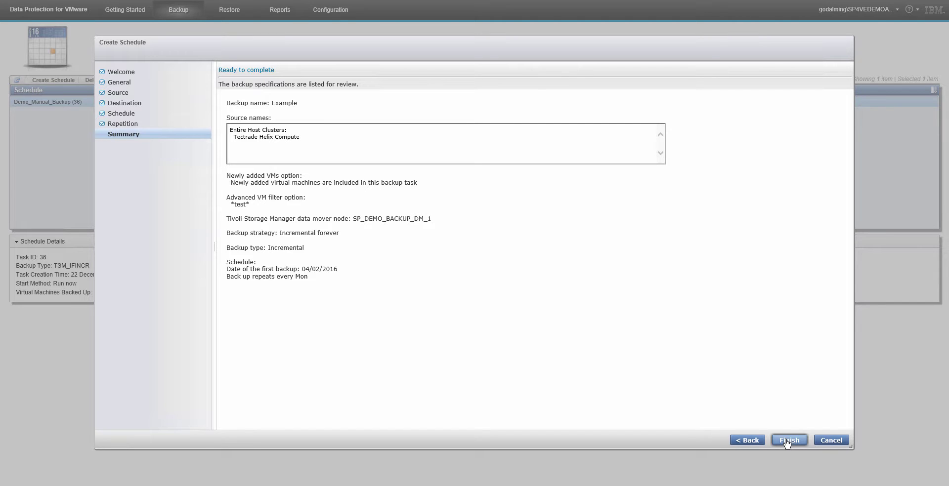
# - Save the EXAMPLE schedule, then delete it and confirm, leaving Demo_Manual_Backup (36) selected
pyautogui.click(787, 441)
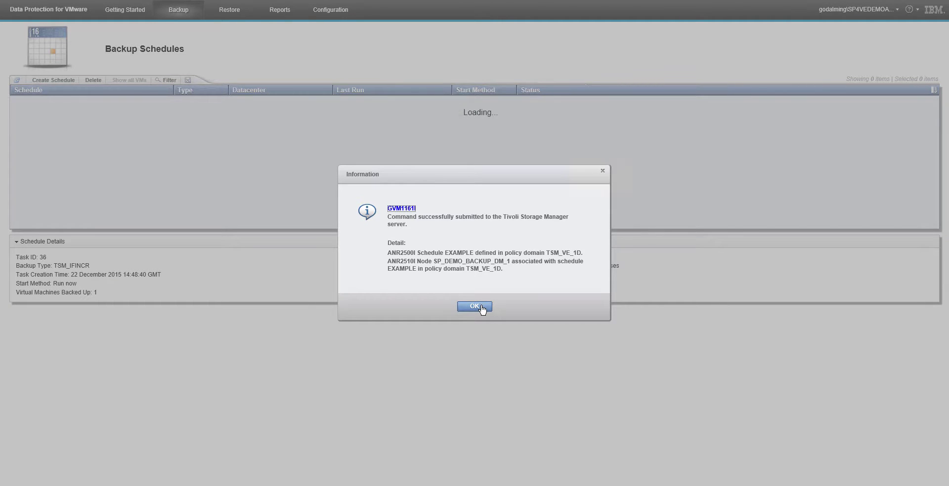
pyautogui.click(482, 308)
pyautogui.click(272, 113)
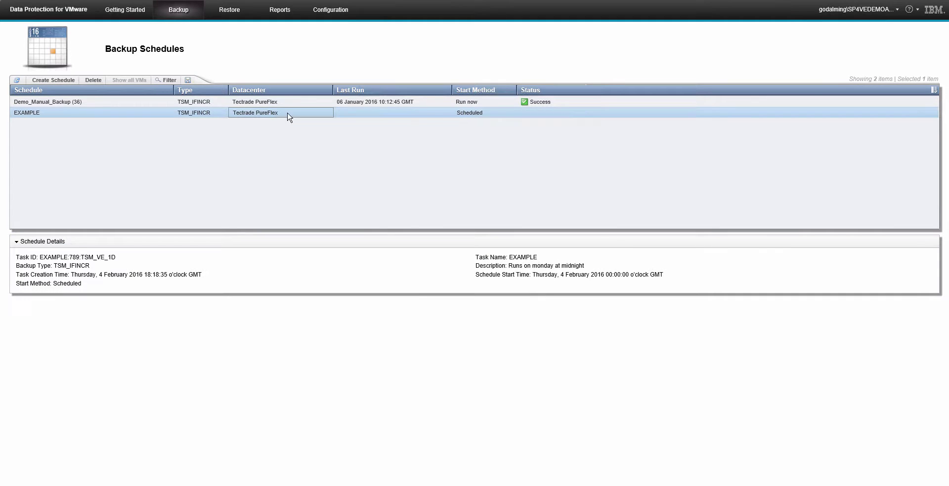
pyautogui.rightClick(381, 111)
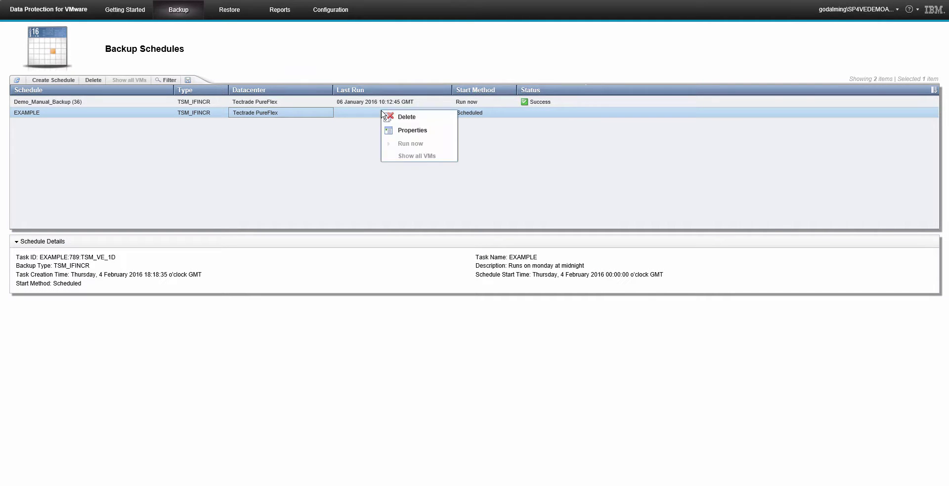
pyautogui.click(419, 118)
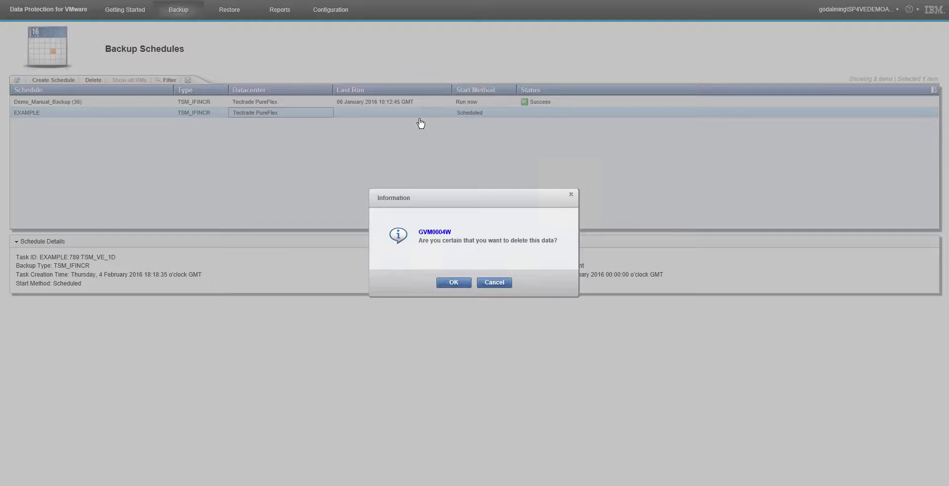
pyautogui.click(452, 284)
pyautogui.click(467, 301)
pyautogui.click(552, 103)
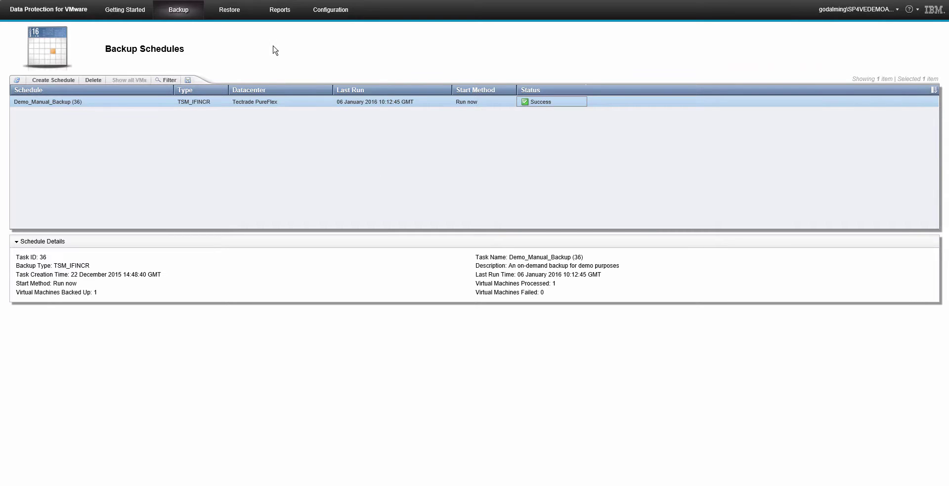
# - Open Reports to view Recent Tasks with Demo_Manual_Backup (36) running
pyautogui.click(279, 15)
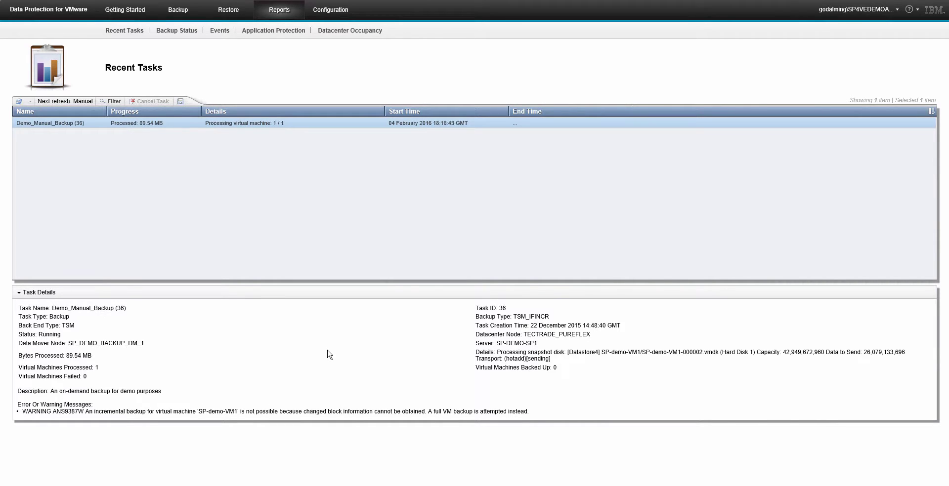
# - Generate the Backup Status report for all VMs and sort it by status
pyautogui.click(187, 32)
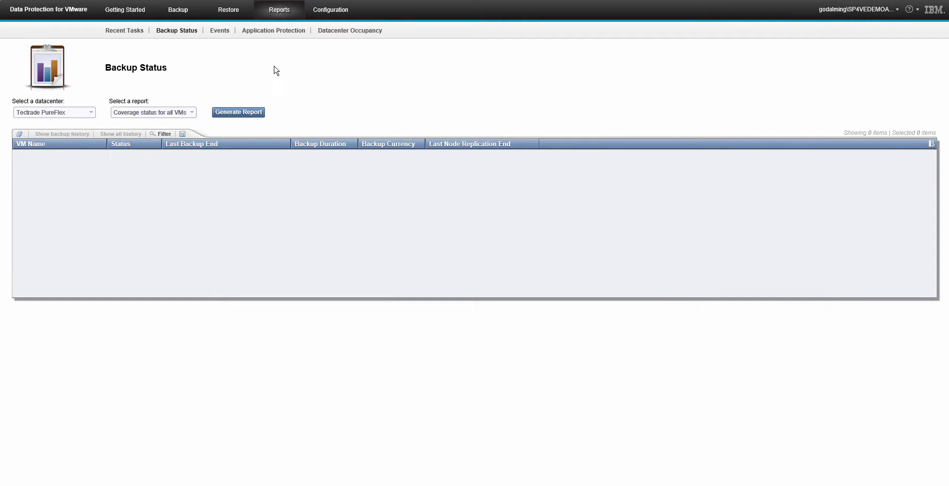
pyautogui.click(250, 114)
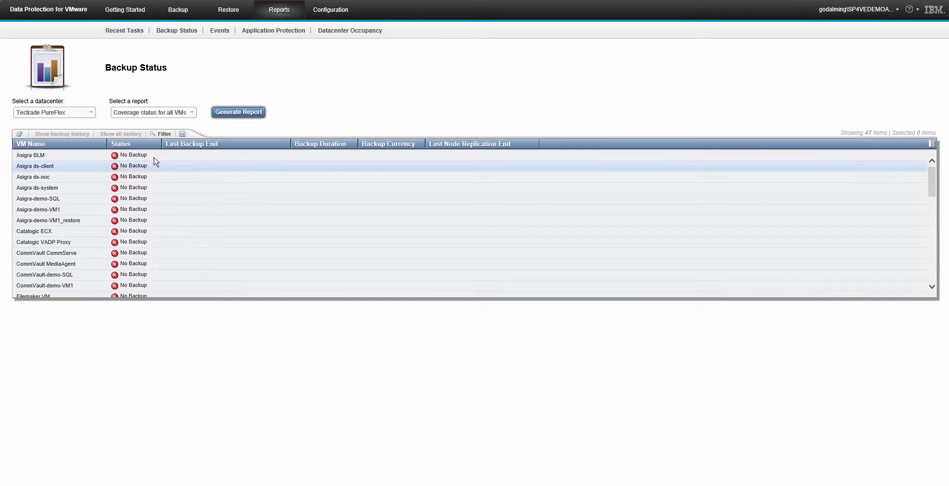
pyautogui.click(143, 144)
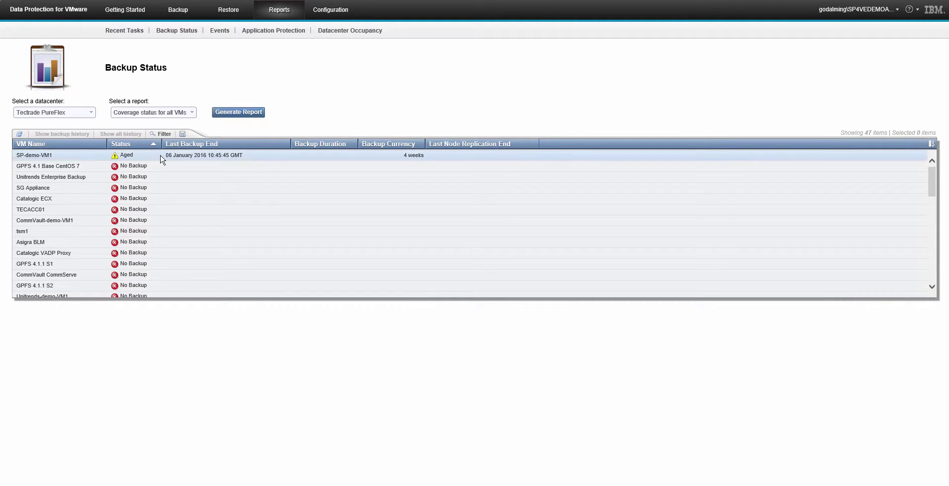
pyautogui.click(161, 159)
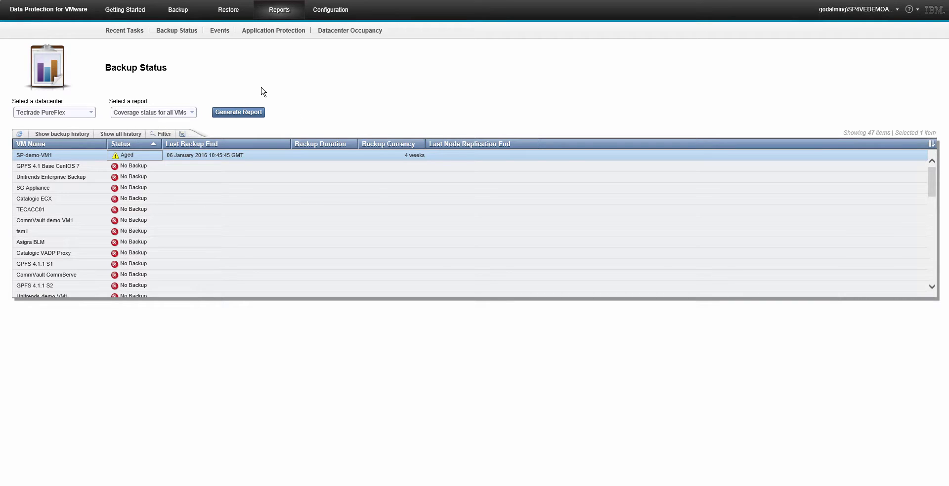
pyautogui.click(193, 114)
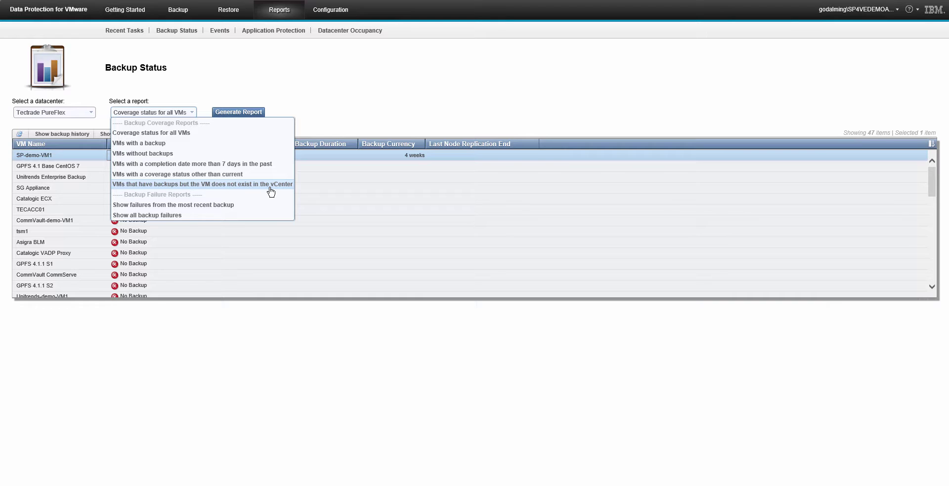
pyautogui.click(333, 110)
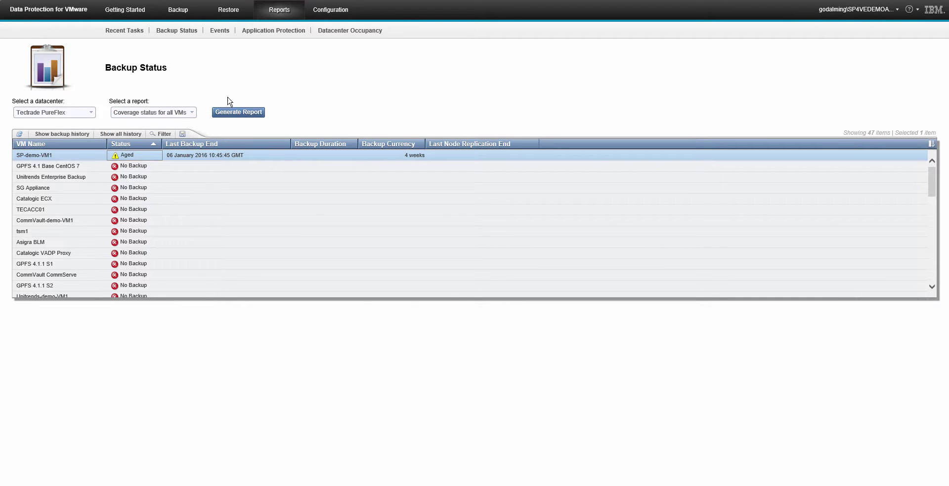
# - Generate the 'VMs with a backup' report, showing SP-demo-VM1 as Current
pyautogui.click(192, 113)
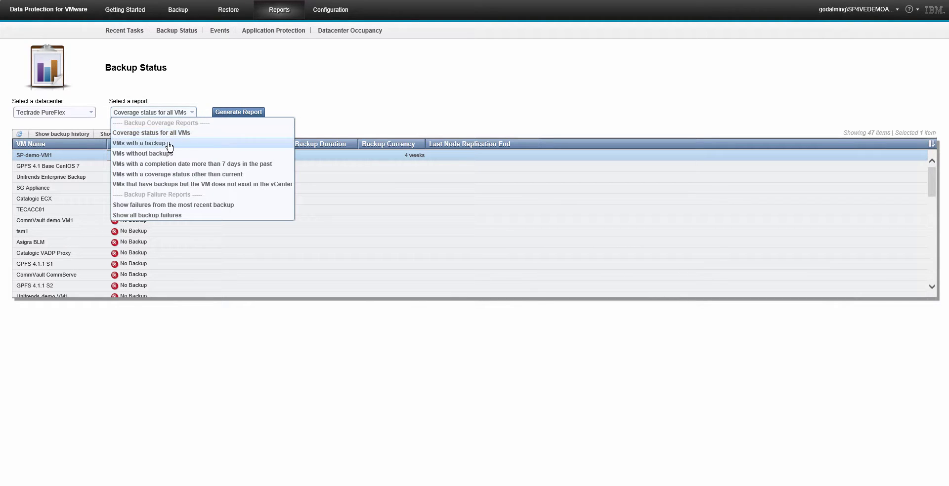
pyautogui.click(144, 144)
pyautogui.click(221, 117)
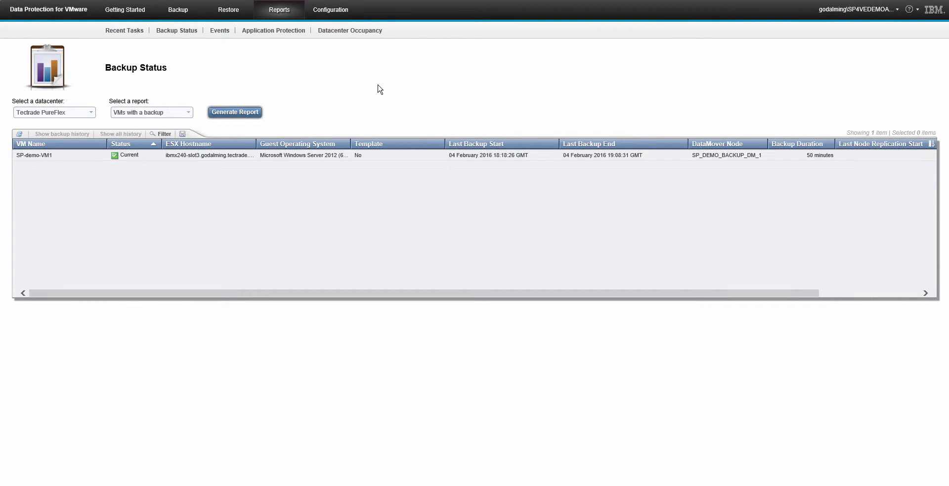
pyautogui.click(372, 155)
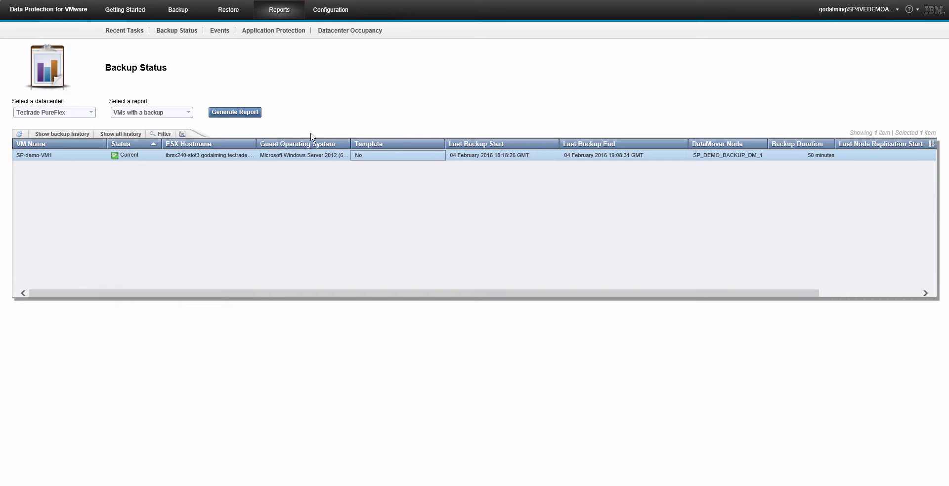
# - Under Restore, pick SP-demo-VM1 in Tectrade PureFlex and tick its 06 January 2016 restore point
pyautogui.click(230, 11)
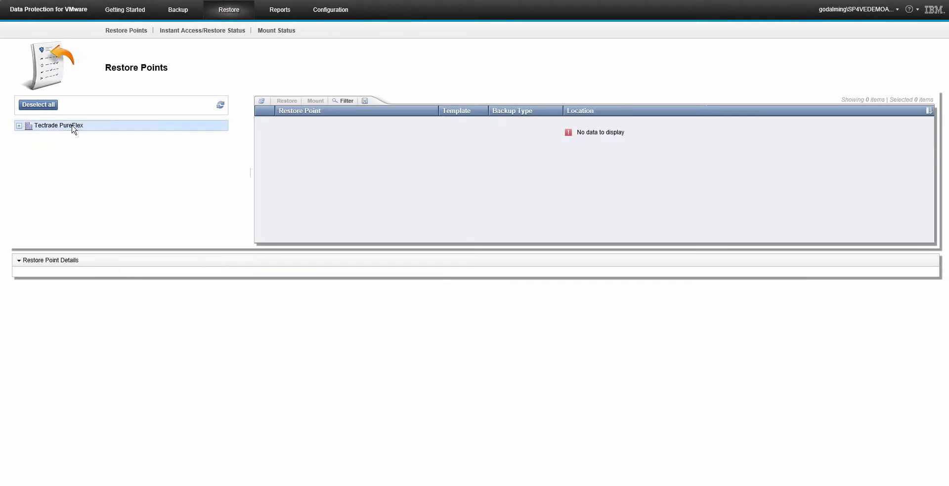
pyautogui.click(59, 128)
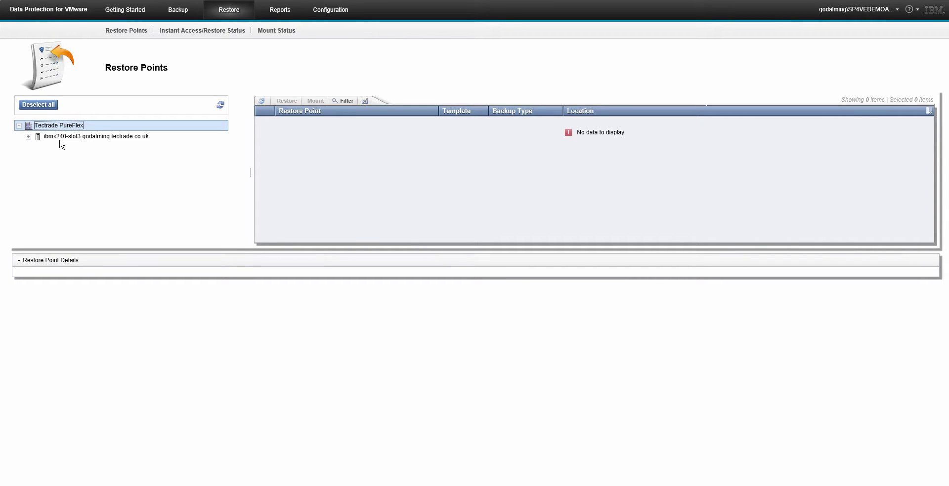
pyautogui.click(47, 137)
pyautogui.click(74, 148)
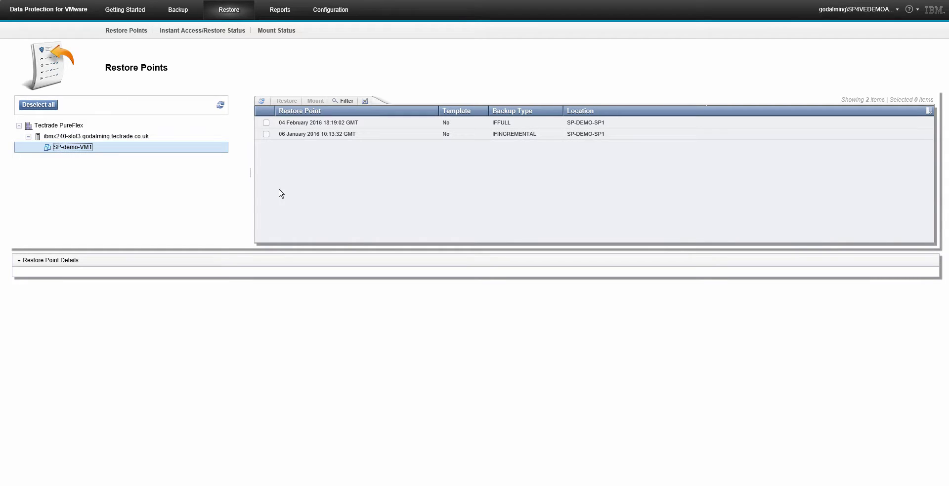
pyautogui.click(301, 135)
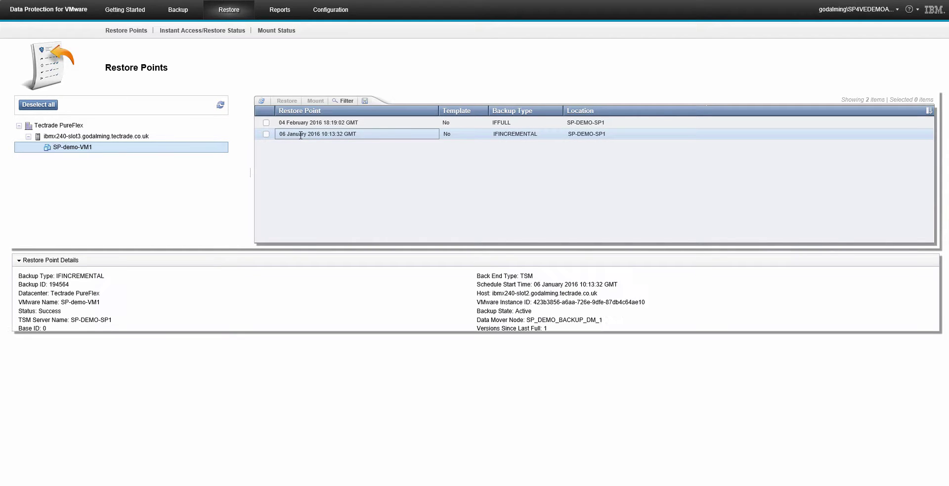
pyautogui.click(265, 135)
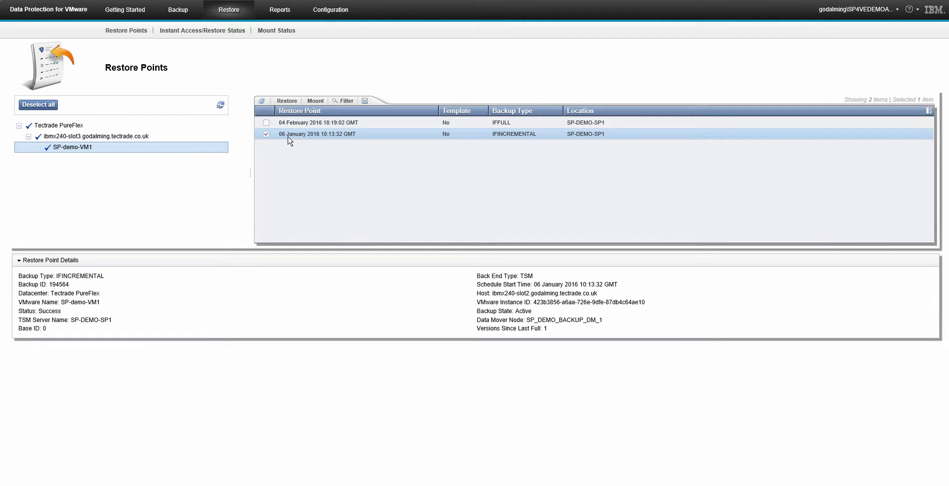
pyautogui.click(292, 102)
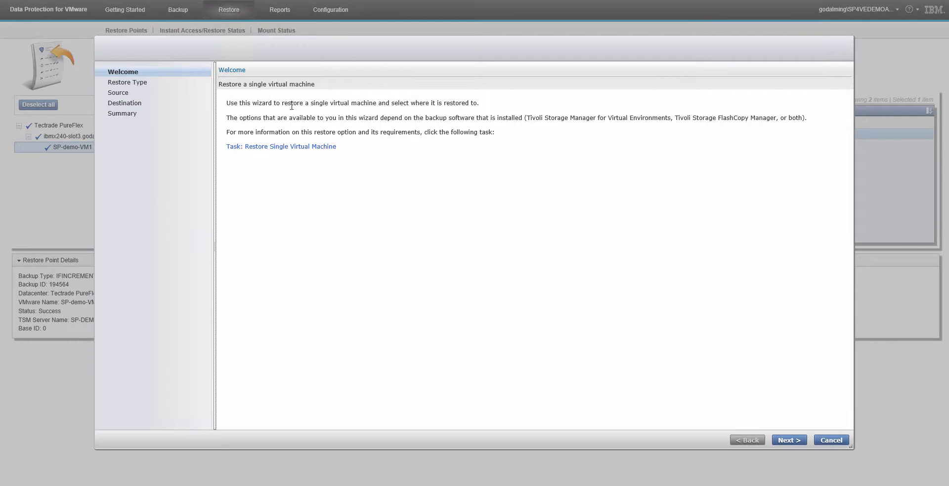
# - Pick Full VM Restore for the 06 January point, advance to Destination, then cancel the wizard
pyautogui.click(791, 440)
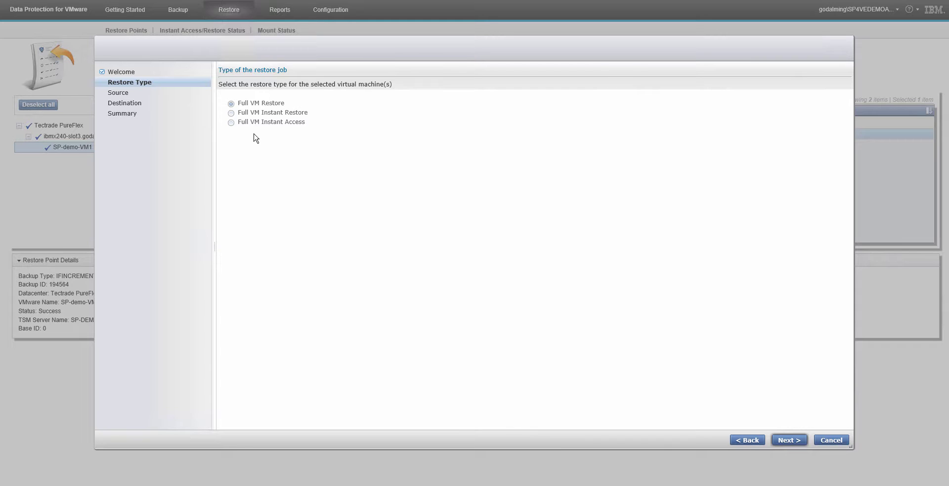
pyautogui.click(231, 116)
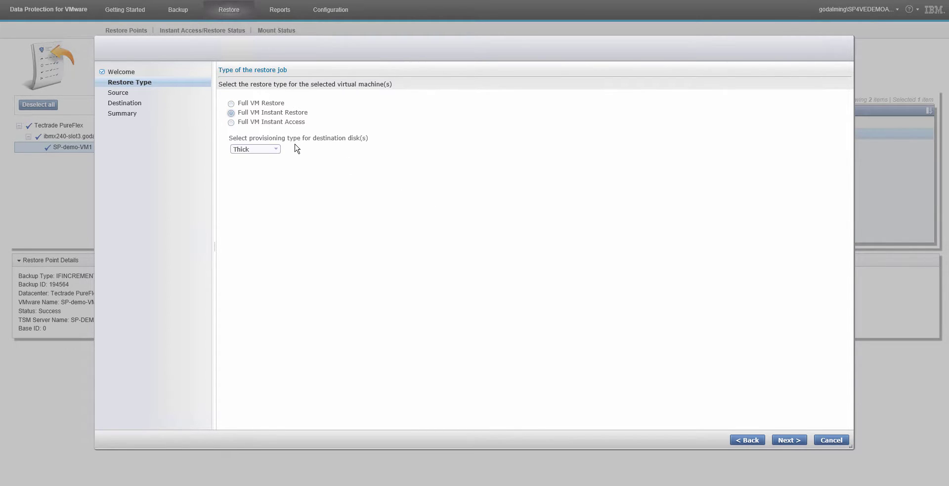
pyautogui.click(230, 123)
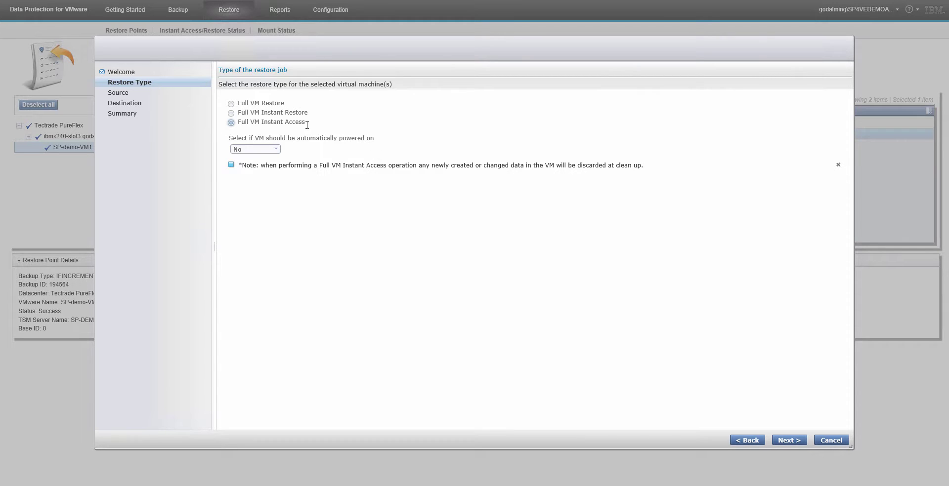
pyautogui.click(231, 104)
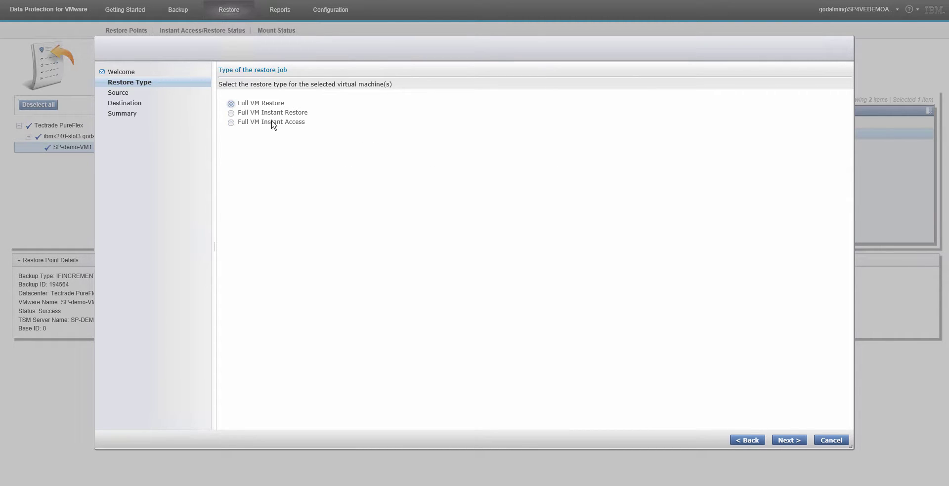
pyautogui.click(788, 441)
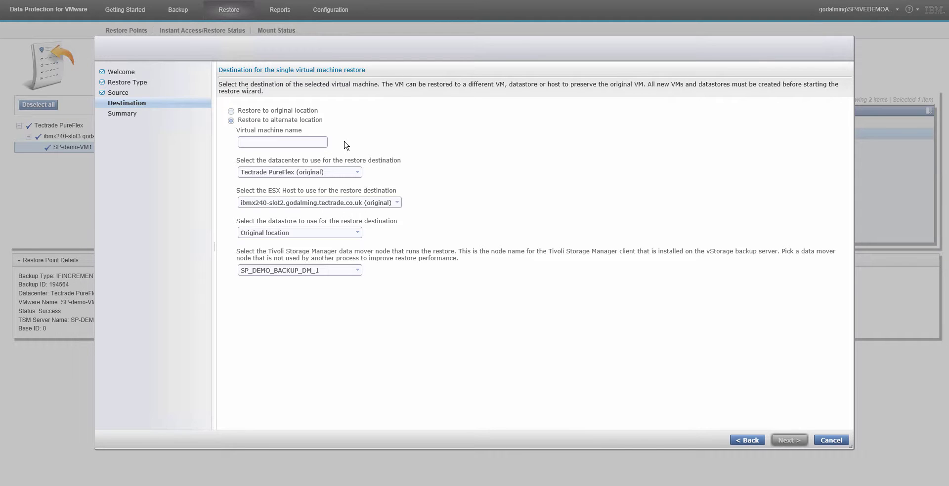
pyautogui.click(826, 441)
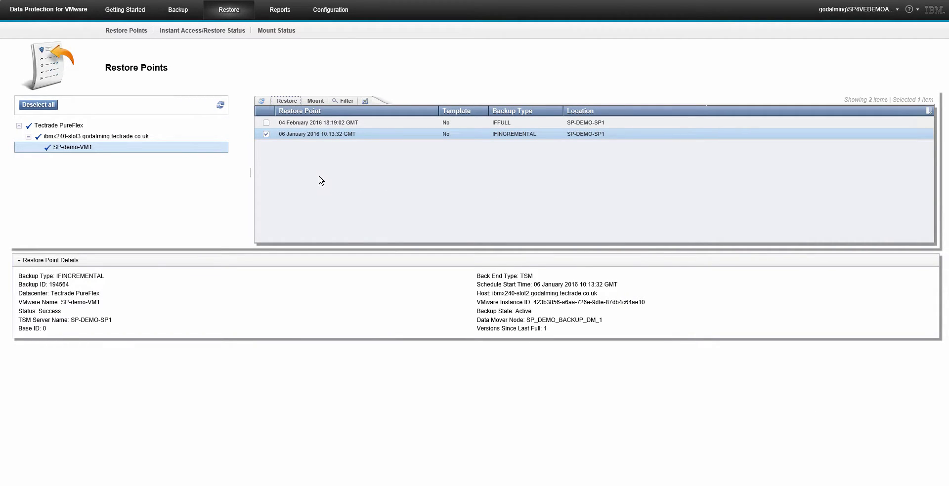
# - Mount SP-demo-VM1's 04 February full backup with default mount options and monitor Restore Task 1355
pyautogui.click(266, 134)
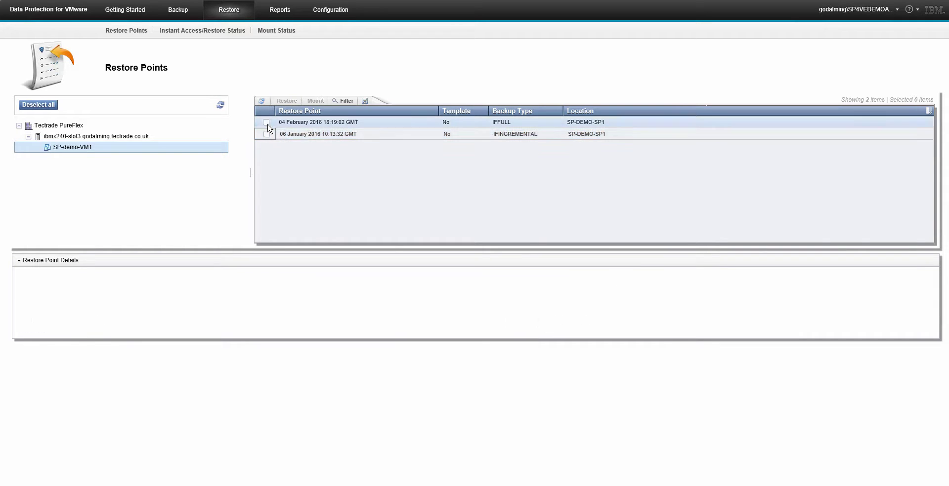
pyautogui.click(266, 122)
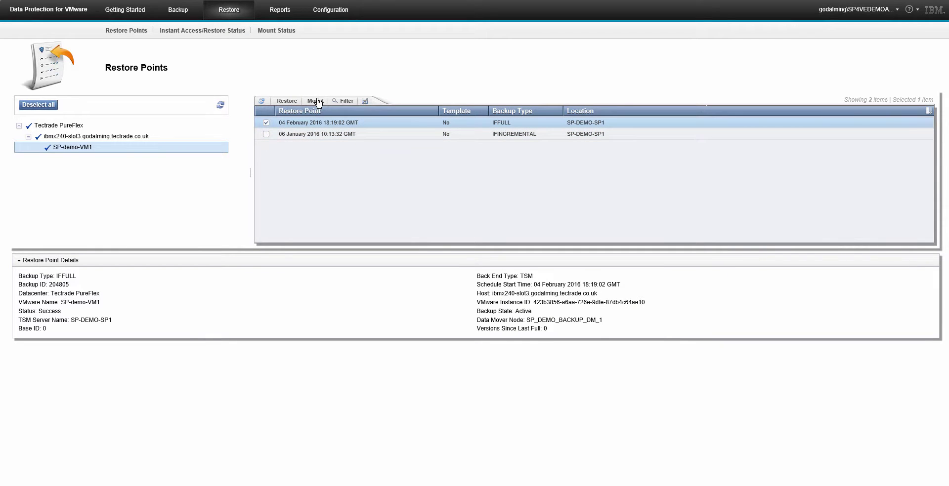
pyautogui.click(318, 102)
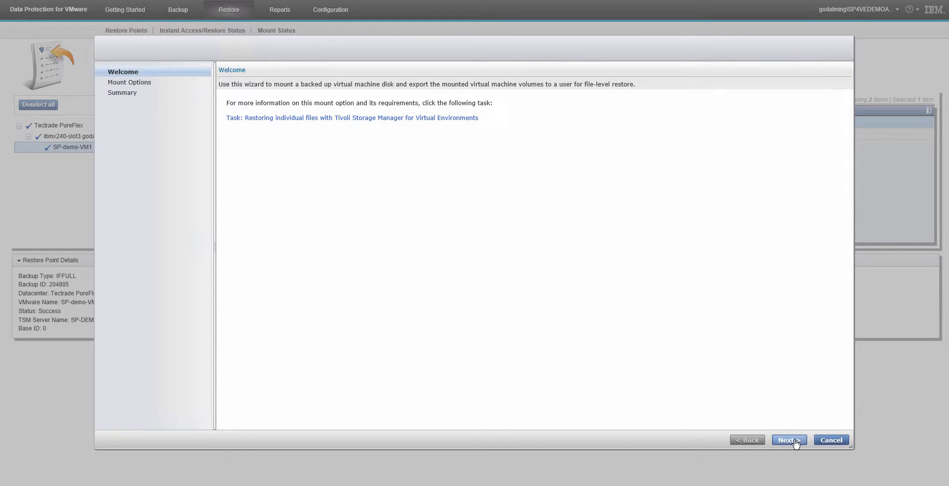
pyautogui.click(793, 442)
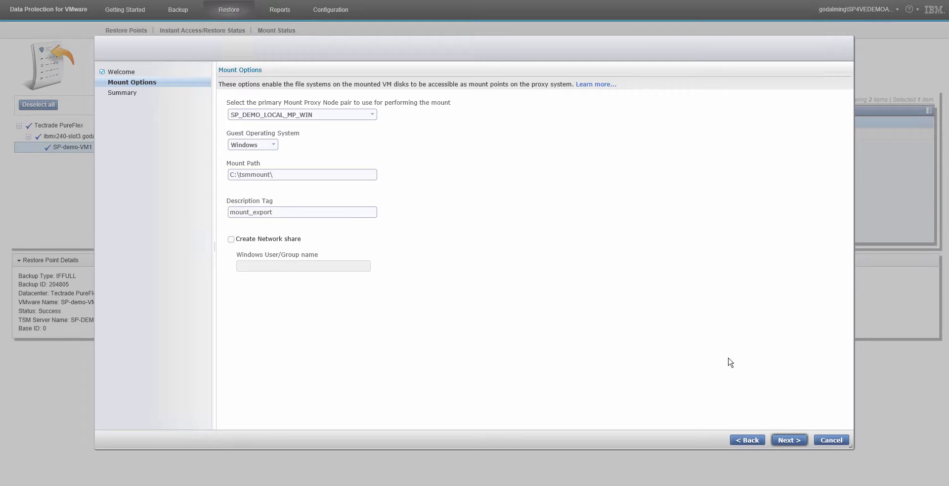
pyautogui.click(788, 441)
pyautogui.click(789, 441)
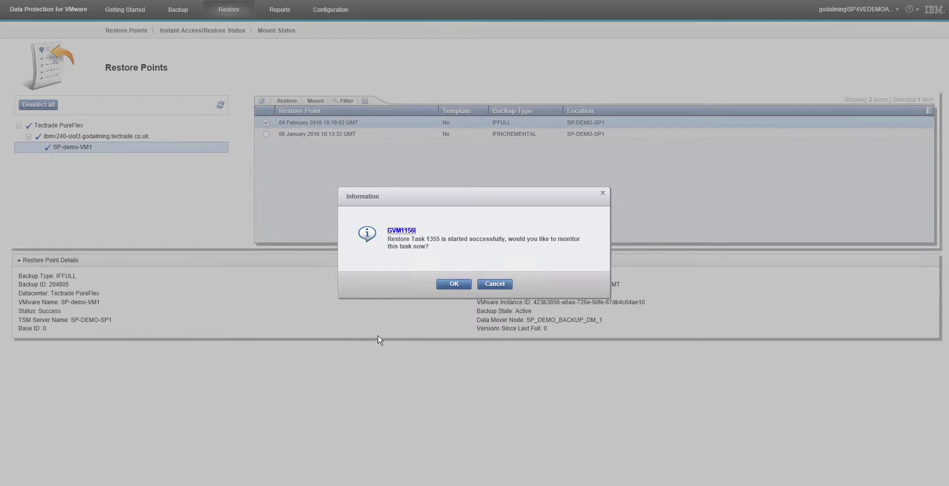
pyautogui.click(454, 285)
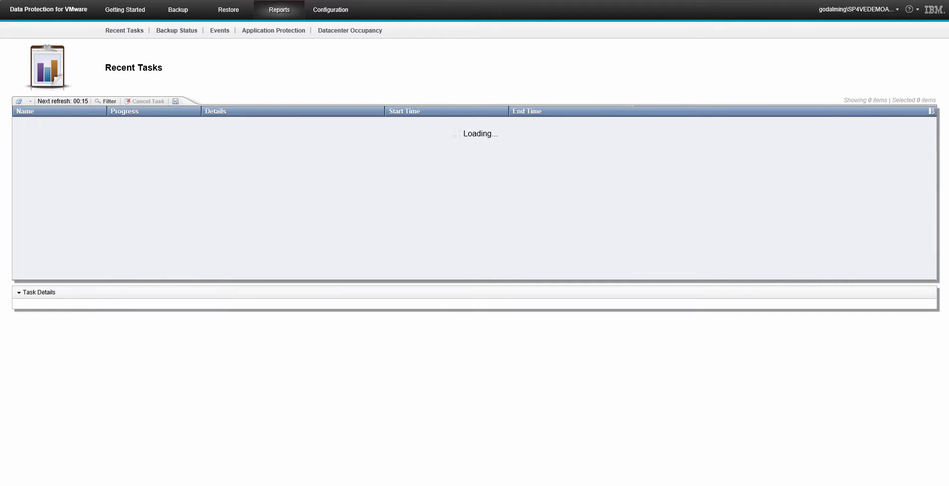
pyautogui.rightClick(91, 483)
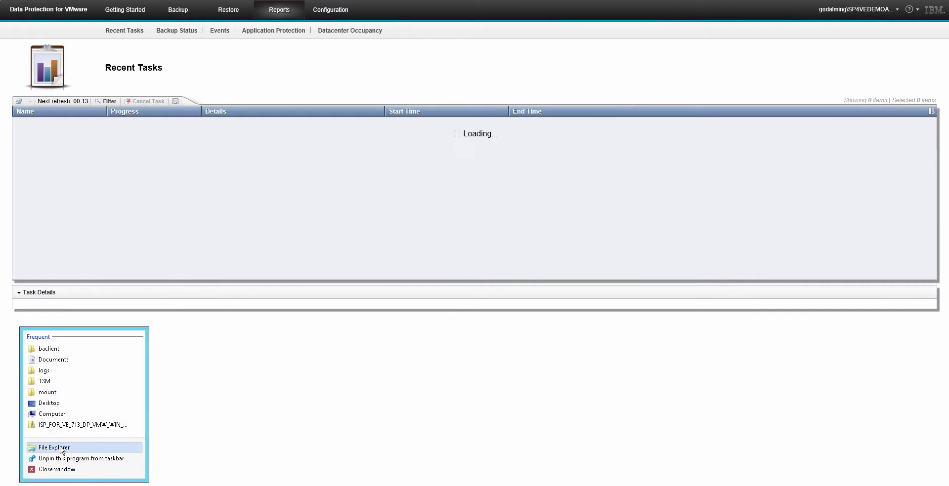
# - Open Local Disk (C:) in a new File Explorer window, then return to Recent Tasks
pyautogui.click(62, 447)
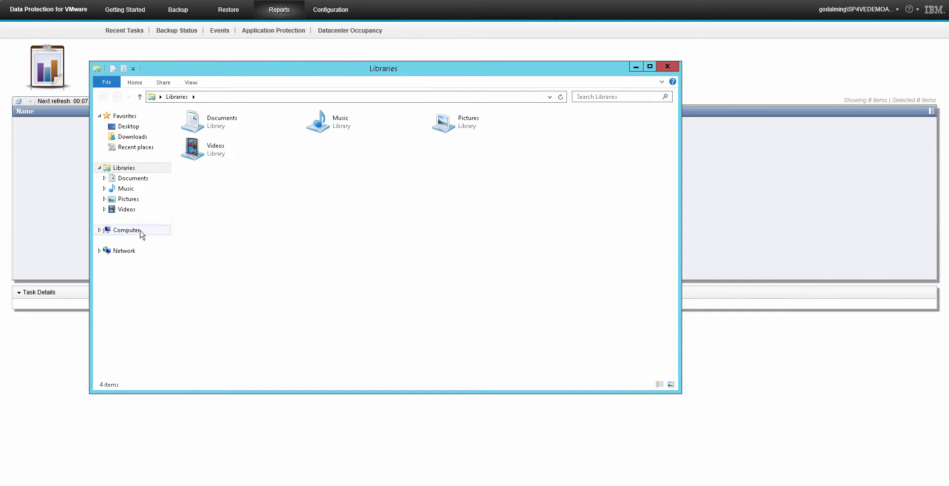
pyautogui.click(126, 231)
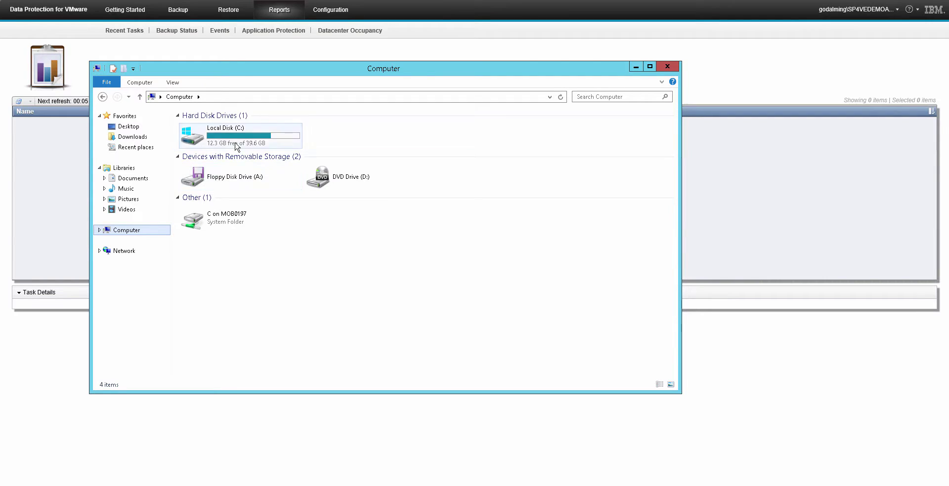
pyautogui.doubleClick(236, 146)
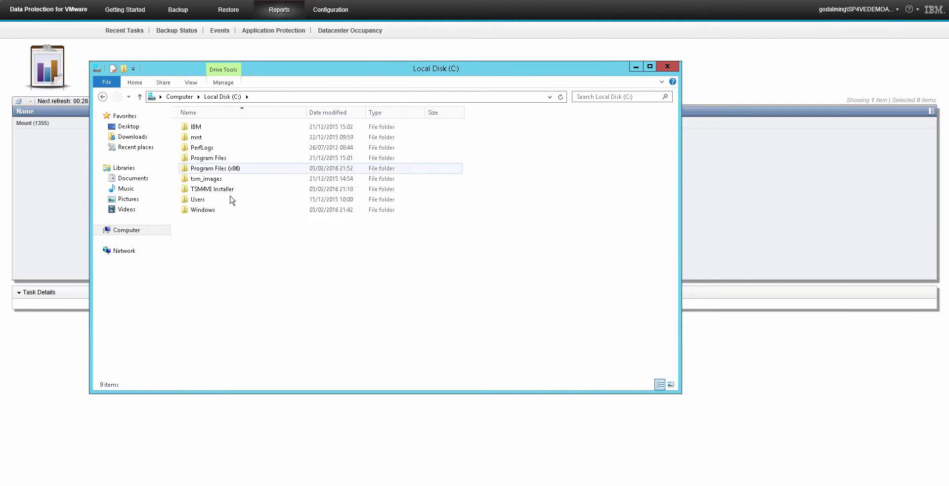
pyautogui.click(61, 214)
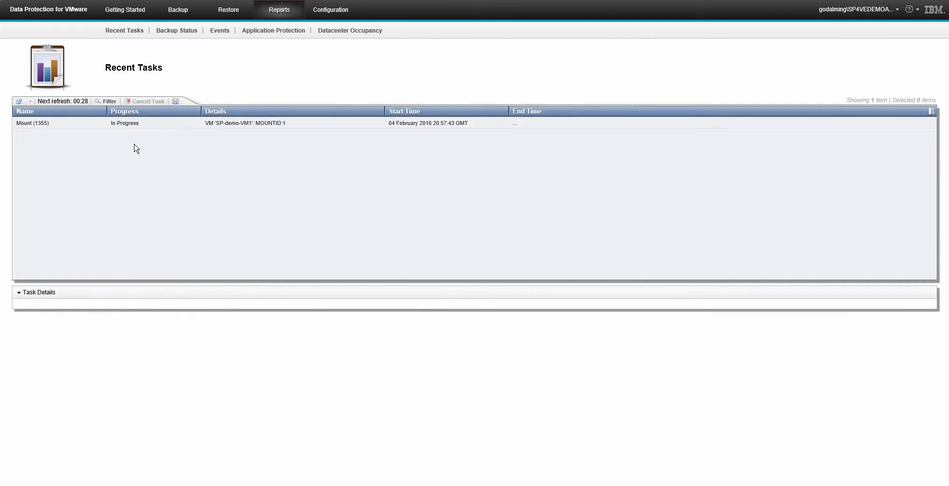
# - Show Mount (1355) details with Progress History listing both volumes under C:\tsmmount\mount_export
pyautogui.click(143, 123)
pyautogui.click(26, 395)
pyautogui.scroll(-1, 319, 432)
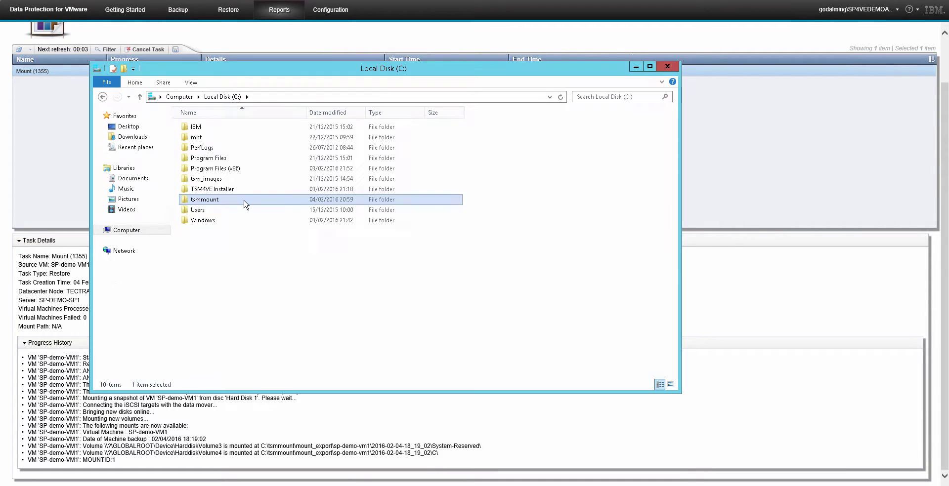
pyautogui.doubleClick(243, 203)
pyautogui.doubleClick(234, 131)
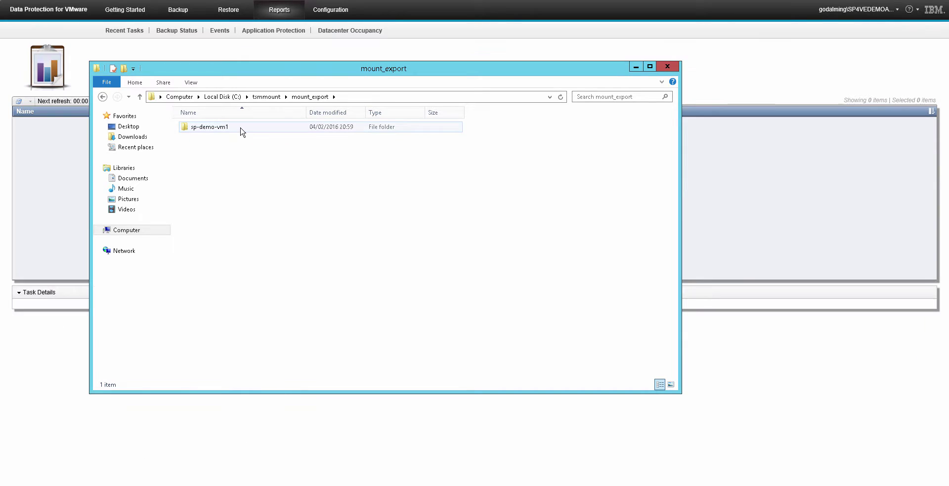
pyautogui.doubleClick(236, 131)
pyautogui.doubleClick(265, 130)
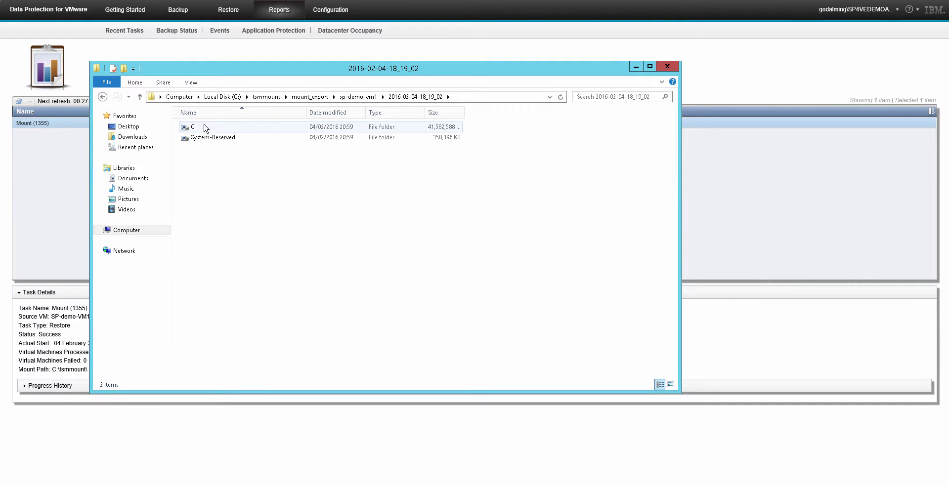
pyautogui.doubleClick(206, 128)
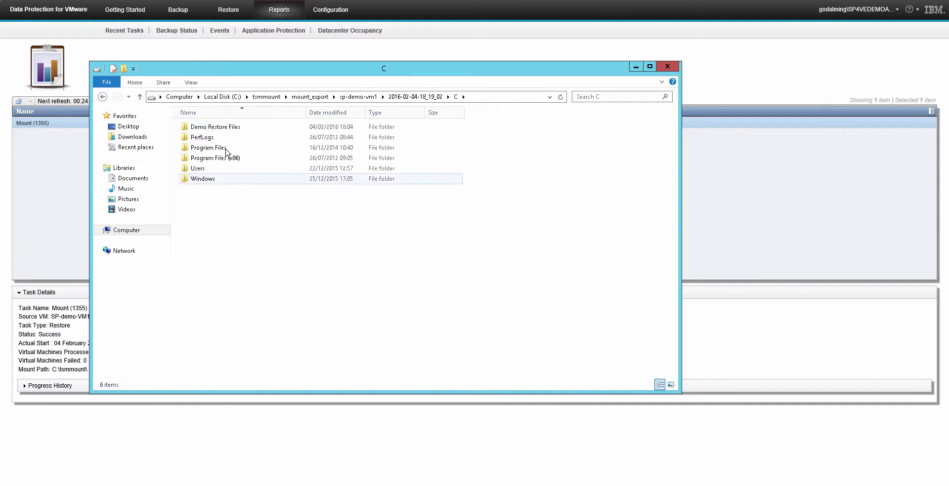
pyautogui.doubleClick(221, 129)
# - Read A file 1 in Notepad, then close Notepad
pyautogui.click(221, 131)
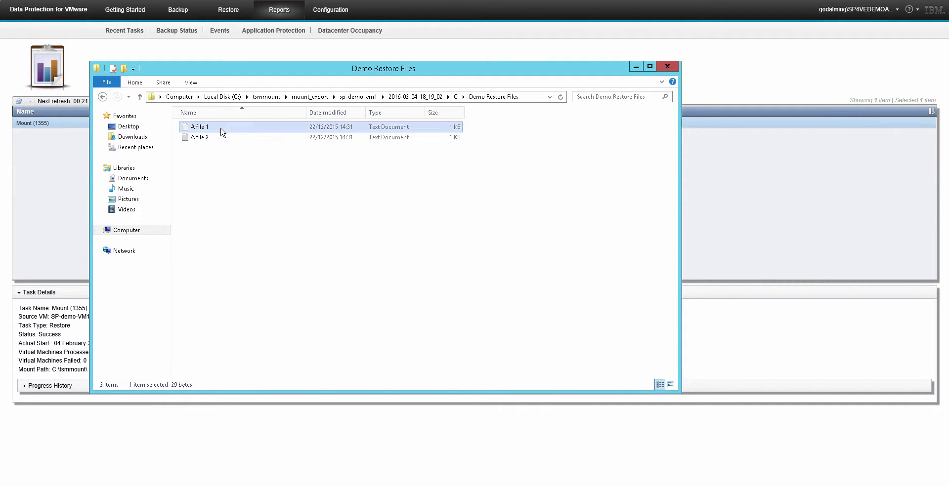
pyautogui.doubleClick(221, 129)
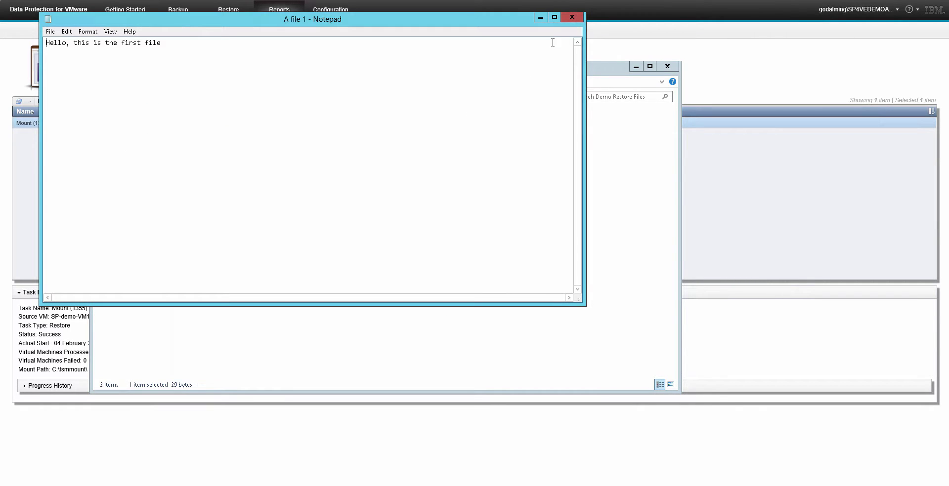
pyautogui.click(612, 156)
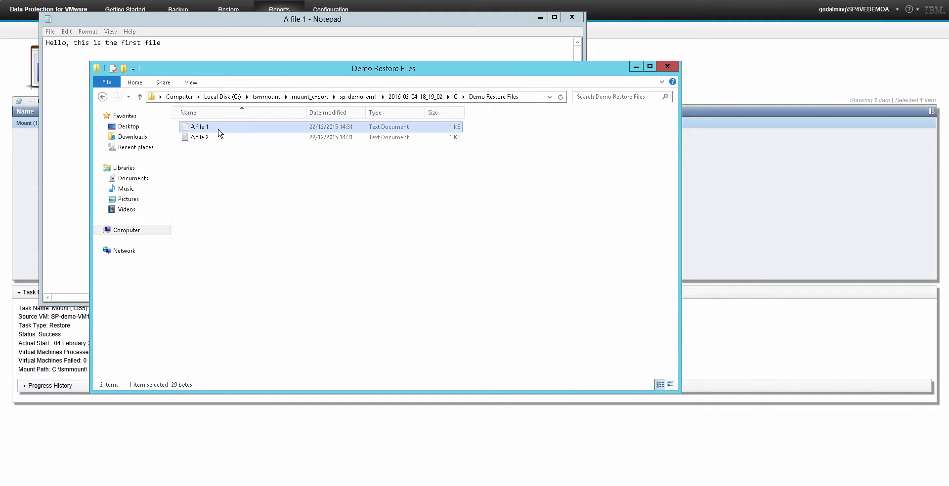
pyautogui.click(572, 17)
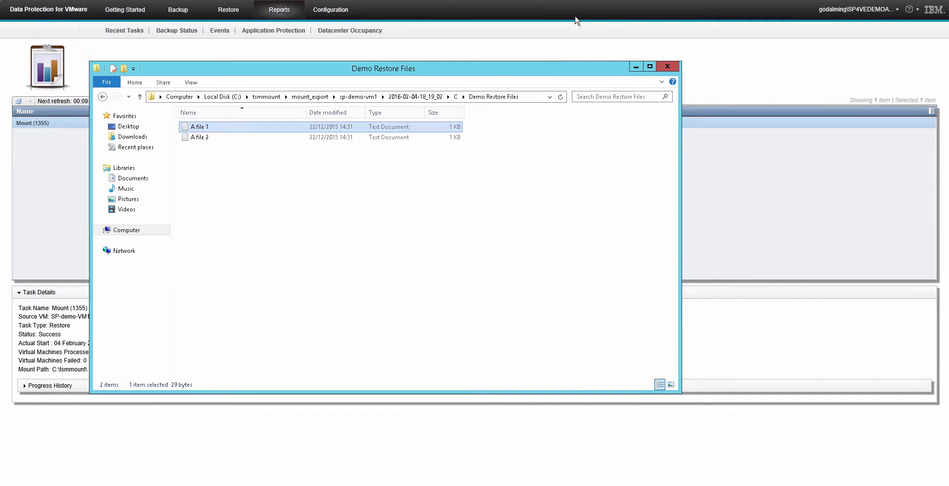
# - Close Explorer and find the mount_export mount on proxy node SP_DEMO_LOCAL_MP_WIN
pyautogui.click(667, 67)
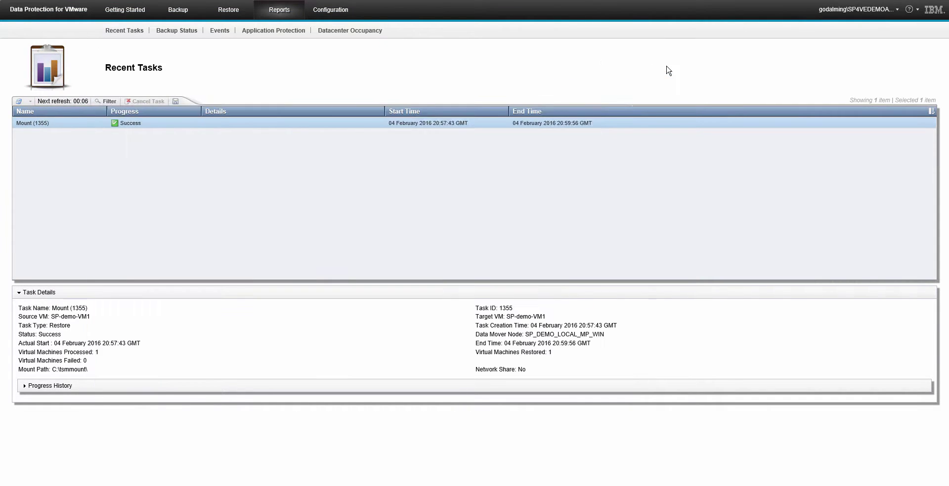
pyautogui.click(225, 15)
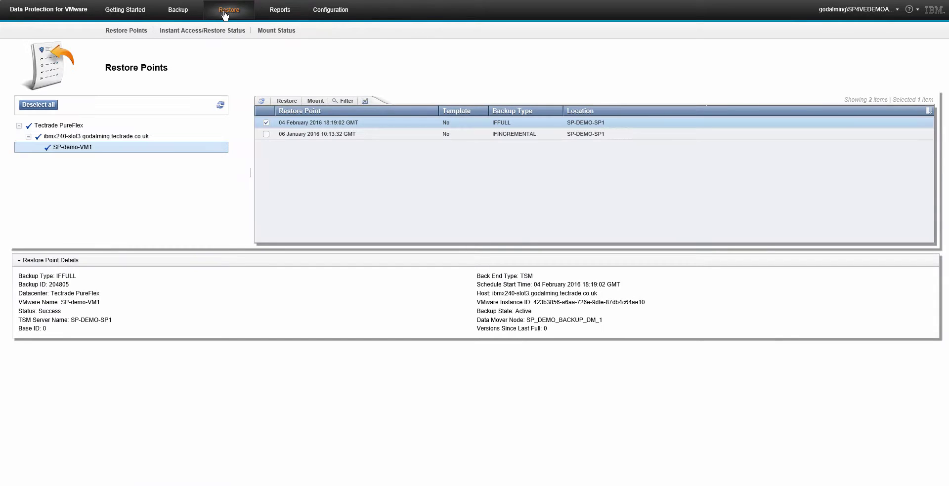
pyautogui.click(269, 32)
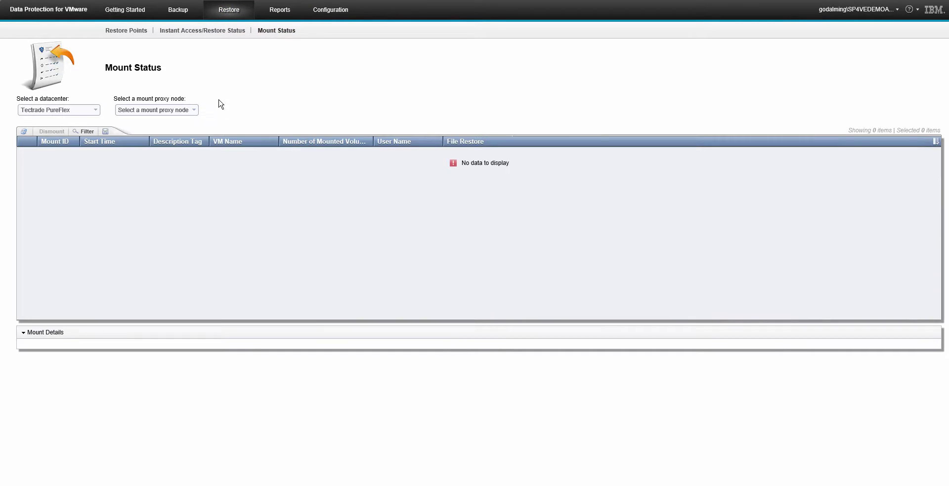
pyautogui.click(193, 111)
pyautogui.click(170, 131)
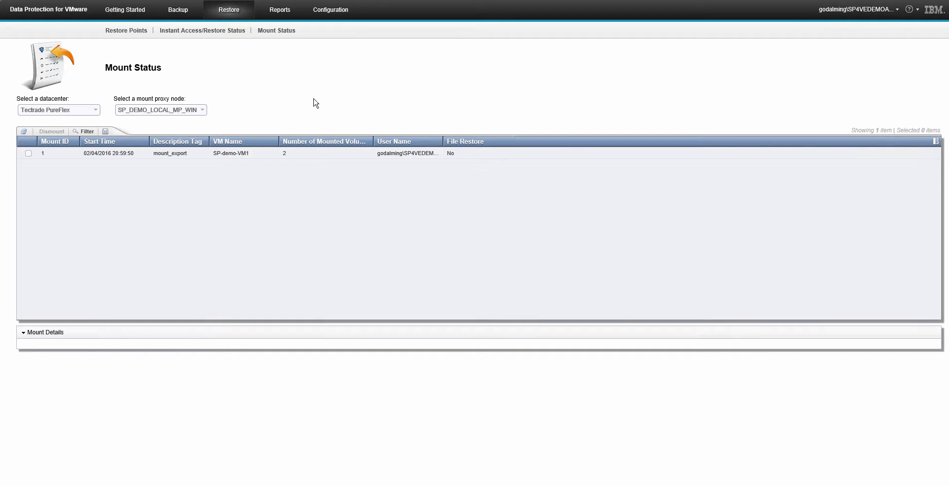
pyautogui.click(163, 154)
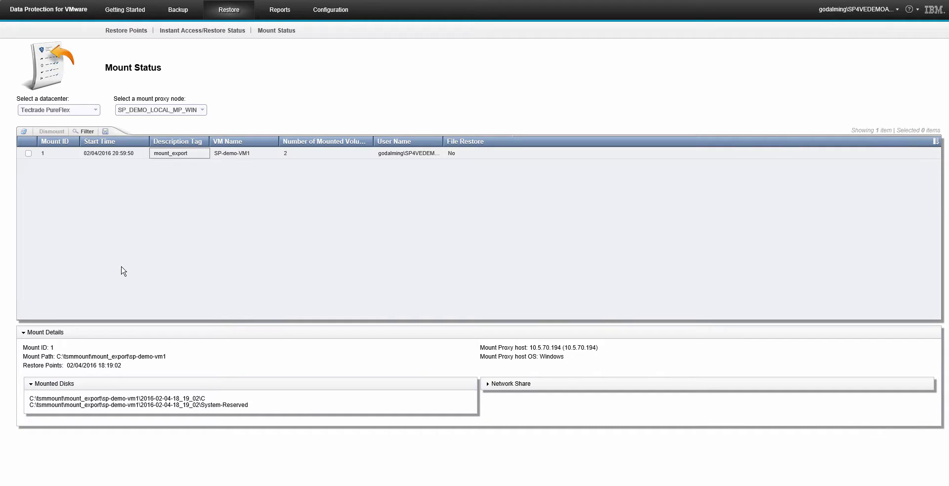
# - Dismount the SP-demo-VM1 mount, confirm removing its shares, and monitor dismount task 1358
pyautogui.click(29, 153)
pyautogui.click(43, 132)
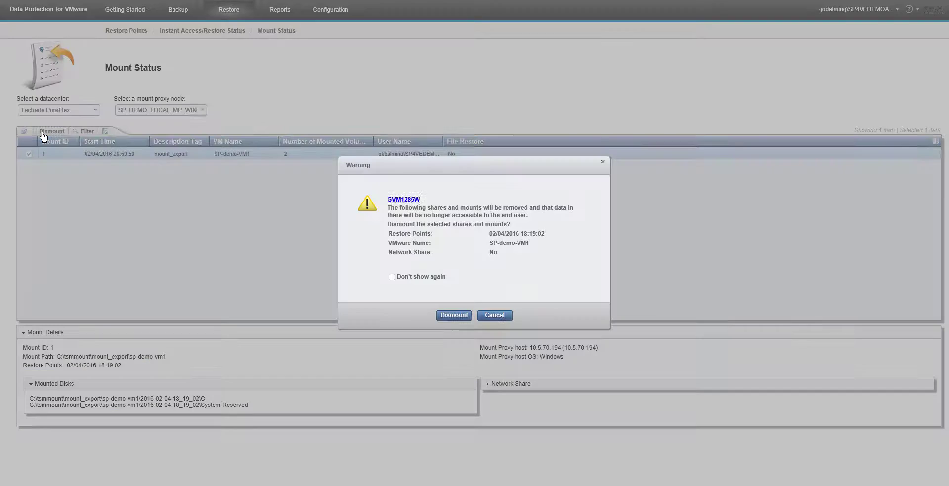
pyautogui.click(454, 316)
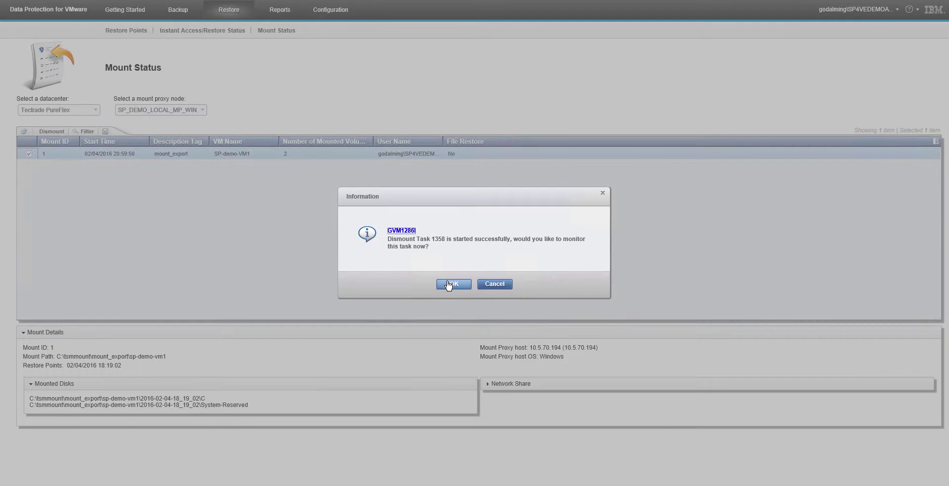
pyautogui.click(448, 286)
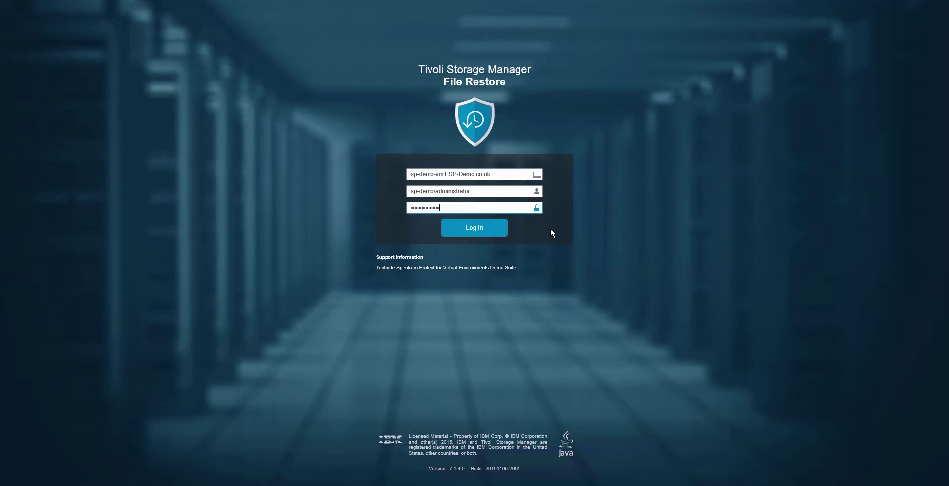
# - Log in to File Restore with the pre-filled VM host, user name and password
pyautogui.click(496, 226)
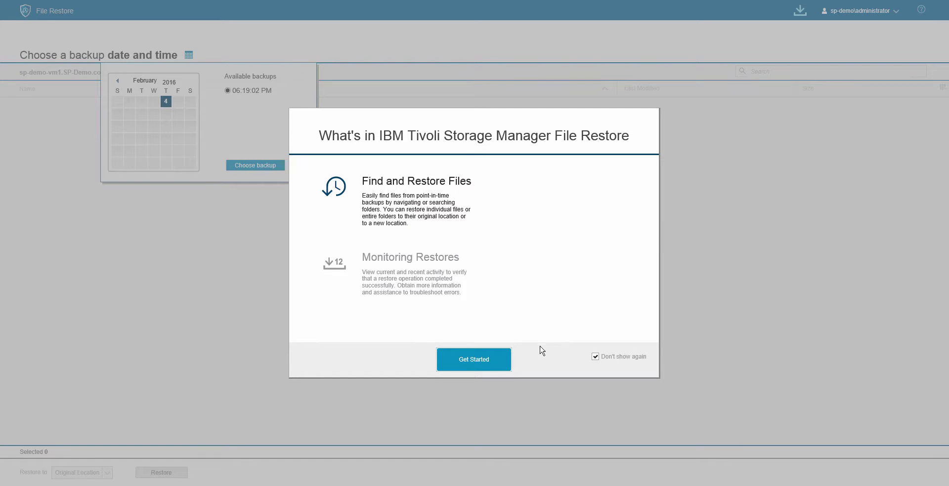
# - Dismiss the welcome overview, glance at January 6, then load the 02/04/2016 06:19:02 PM backup
pyautogui.click(506, 360)
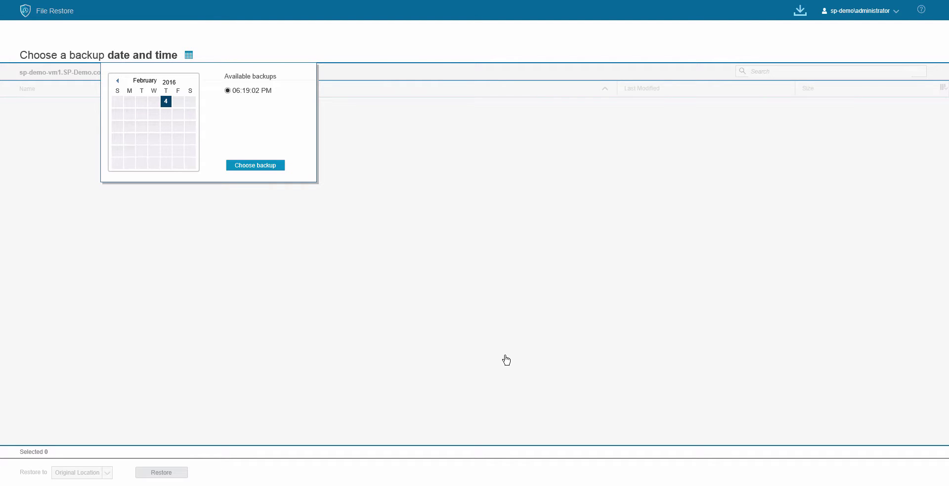
pyautogui.click(118, 82)
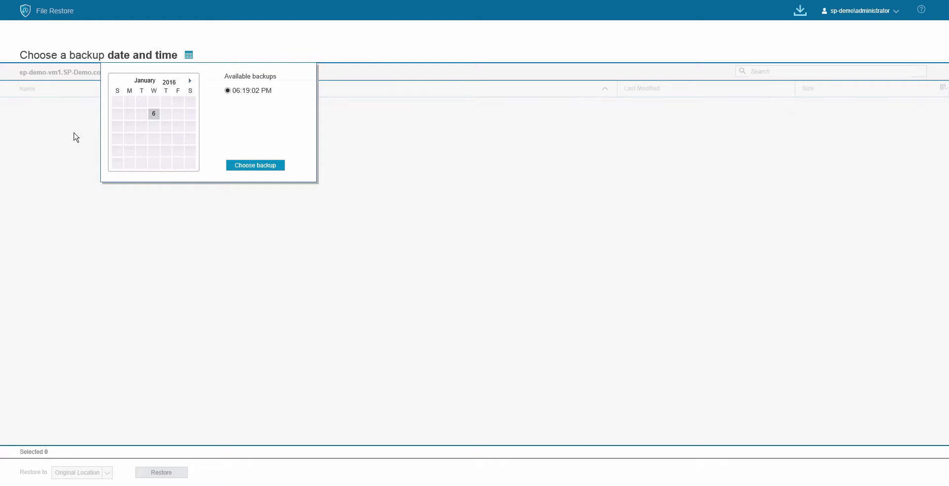
pyautogui.click(154, 114)
pyautogui.click(192, 81)
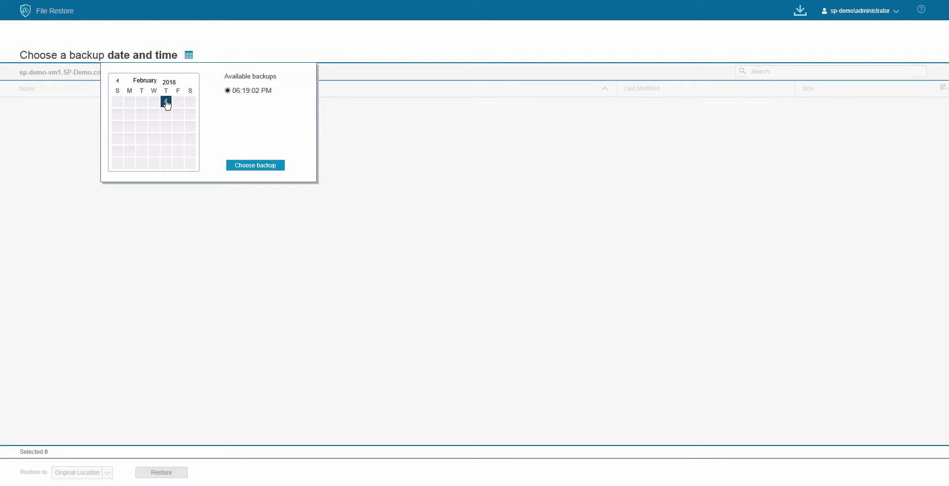
pyautogui.click(253, 166)
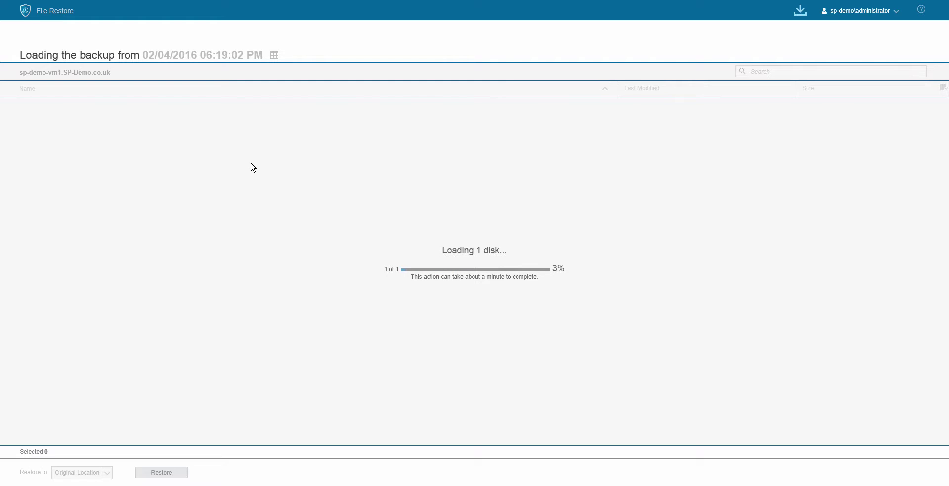
# - Bring up the c$ Explorer window, open the live Demo Restore Files folder, then minimize it
pyautogui.moveTo(59, 485)
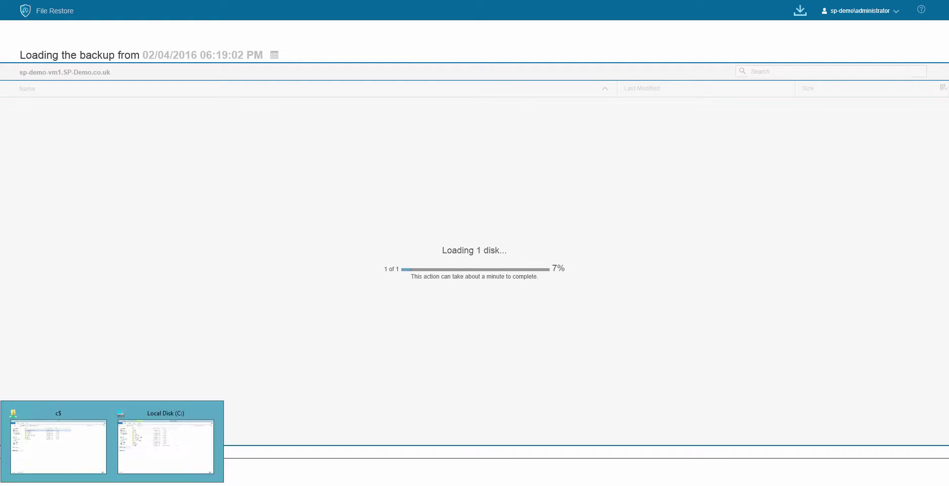
pyautogui.click(81, 461)
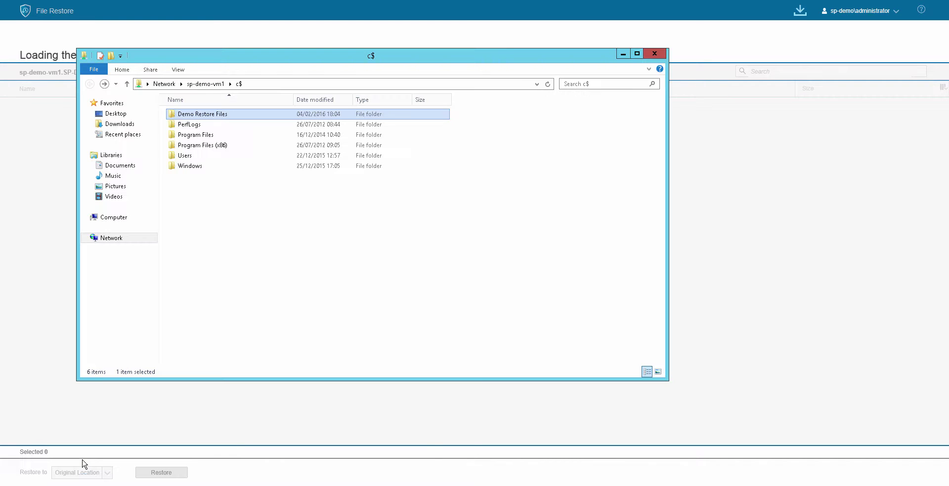
pyautogui.click(258, 84)
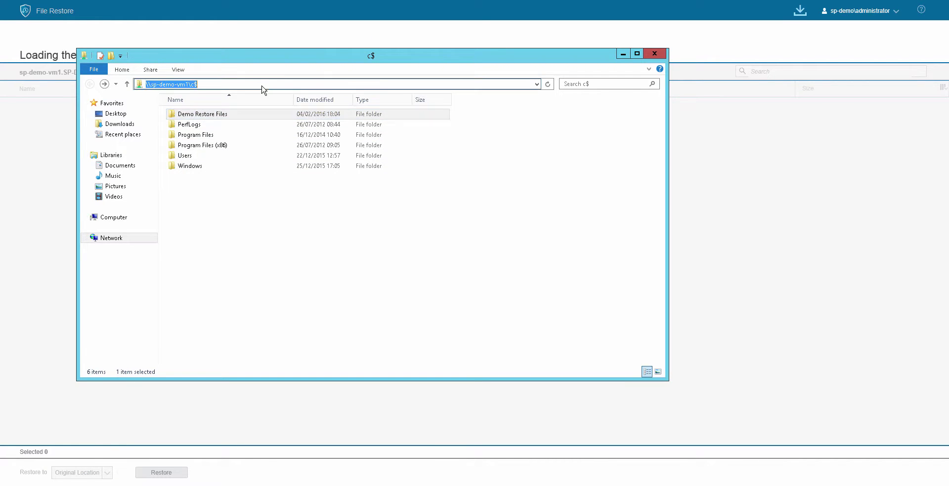
pyautogui.click(261, 211)
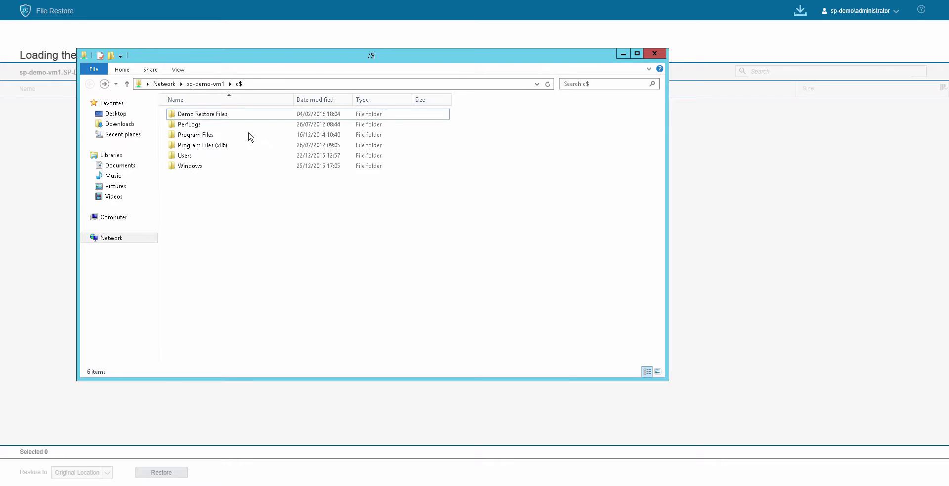
pyautogui.doubleClick(246, 116)
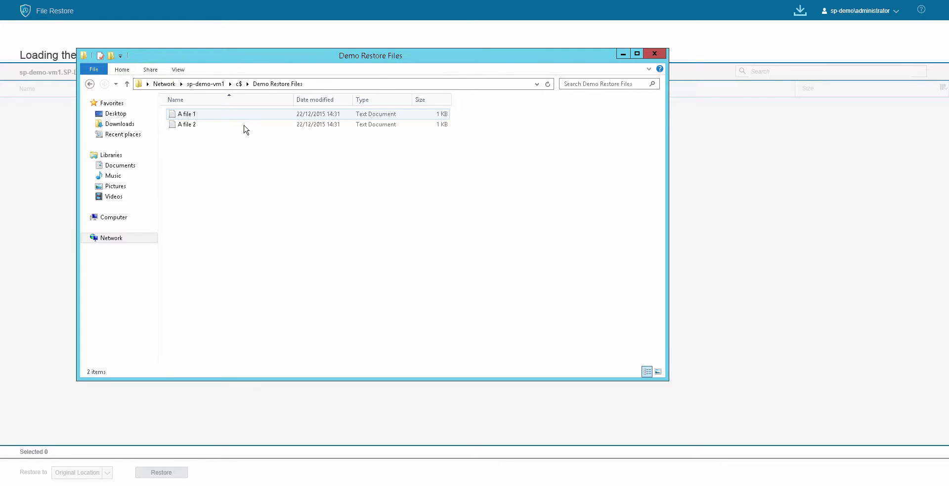
pyautogui.click(623, 54)
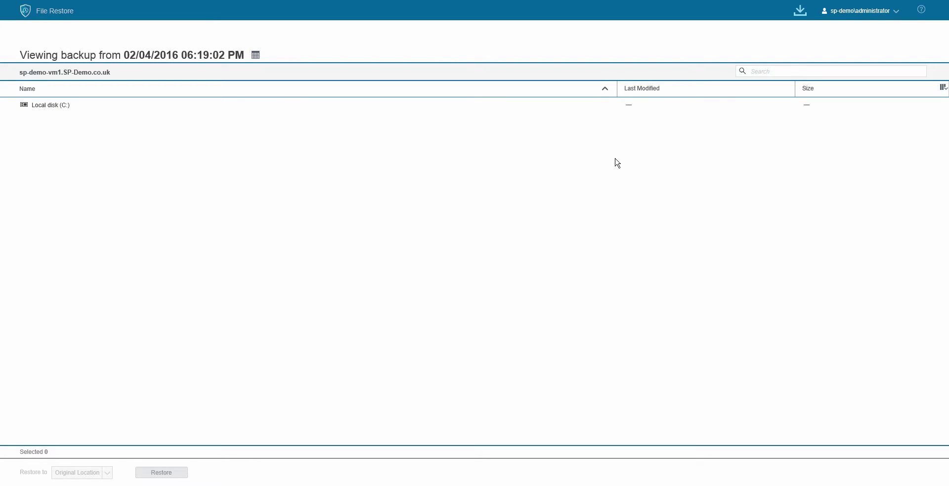
# - Restore A file 1.txt and A file 2.txt to Original Location, then reopen the Demo Restore Files window
pyautogui.click(57, 109)
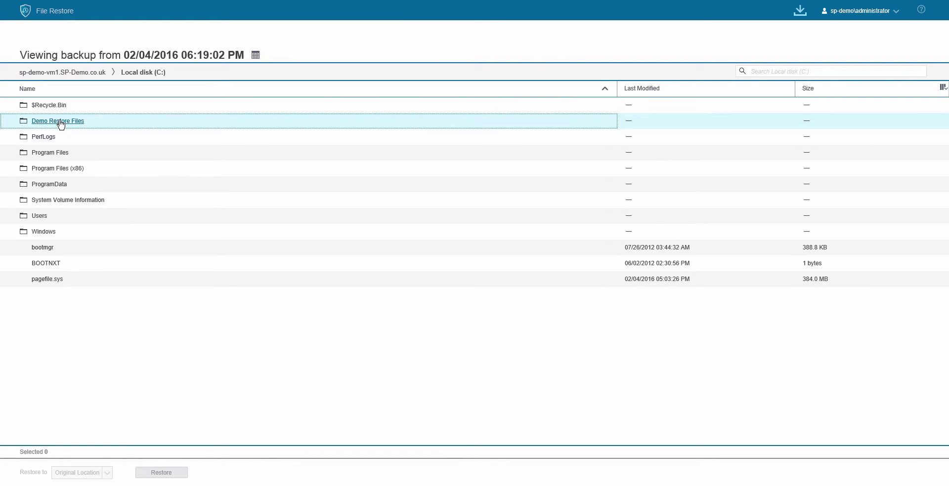
pyautogui.click(58, 121)
pyautogui.keyDown('shift'); pyautogui.click(76, 107); pyautogui.keyUp('shift')
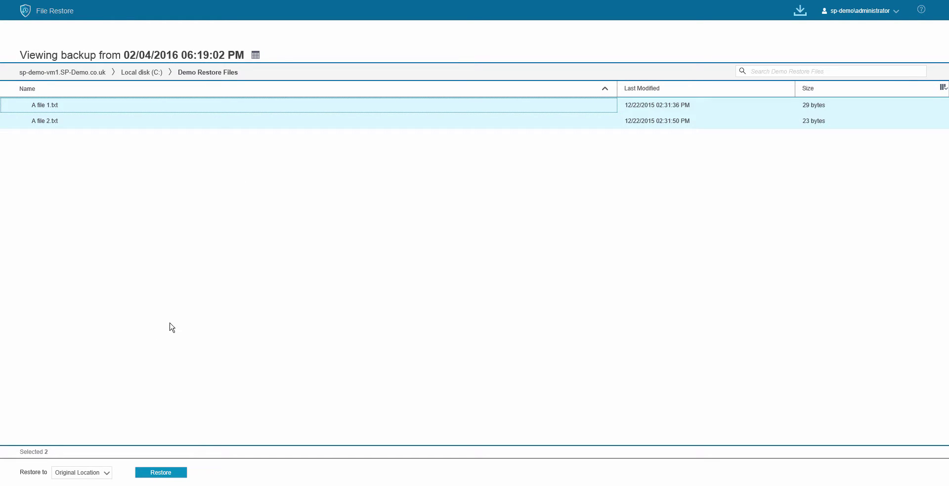
pyautogui.moveTo(119, 475)
pyautogui.click(177, 475)
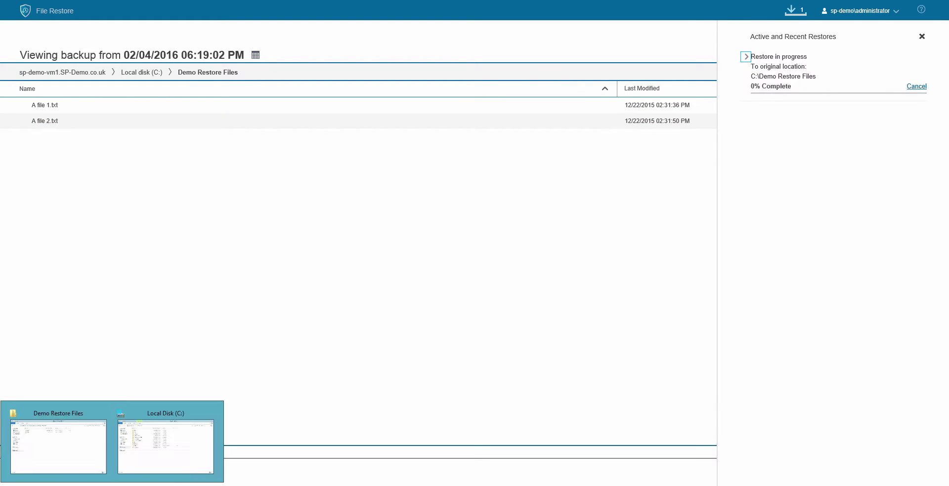
pyautogui.click(91, 467)
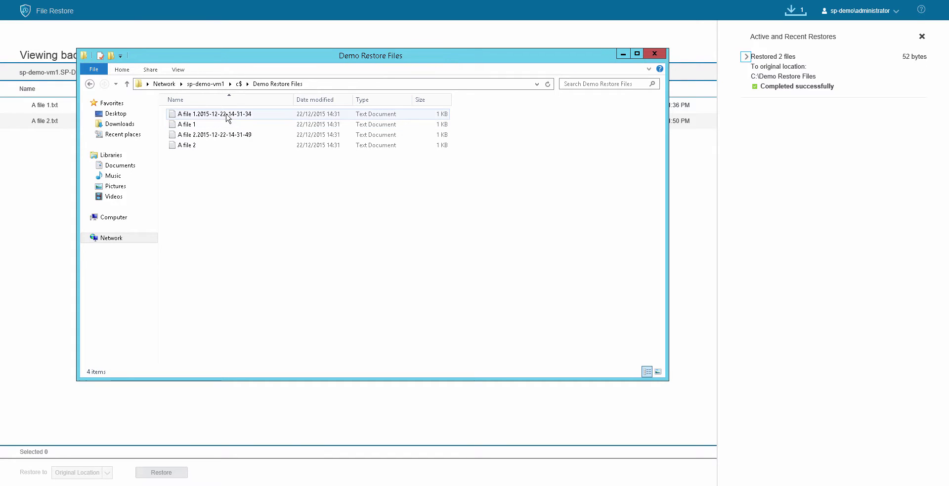
pyautogui.click(203, 117)
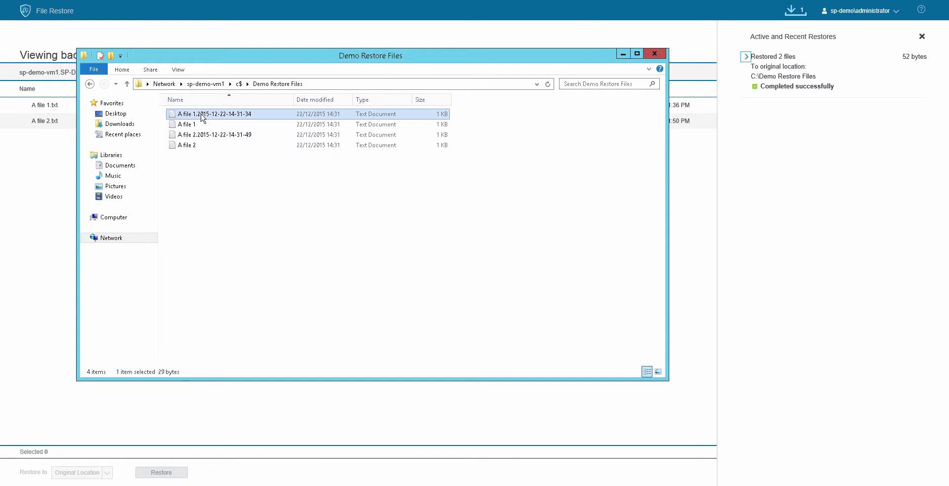
pyautogui.doubleClick(203, 117)
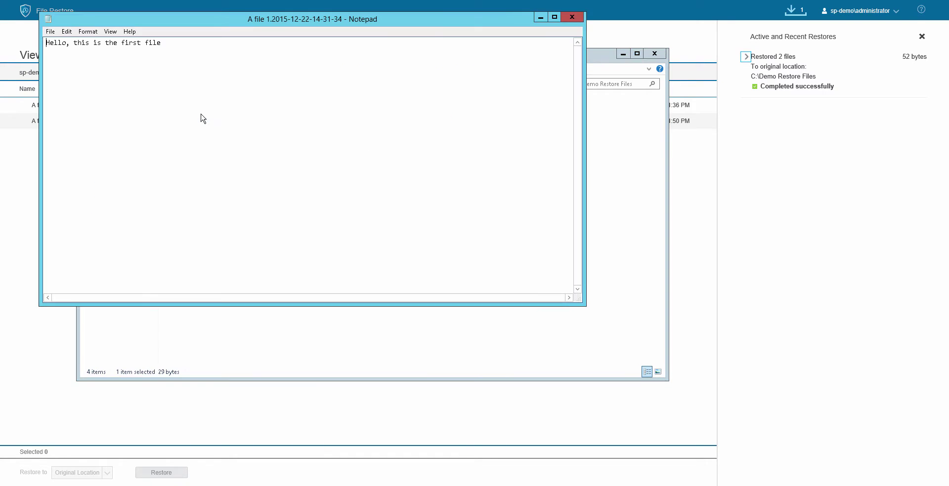
pyautogui.click(571, 19)
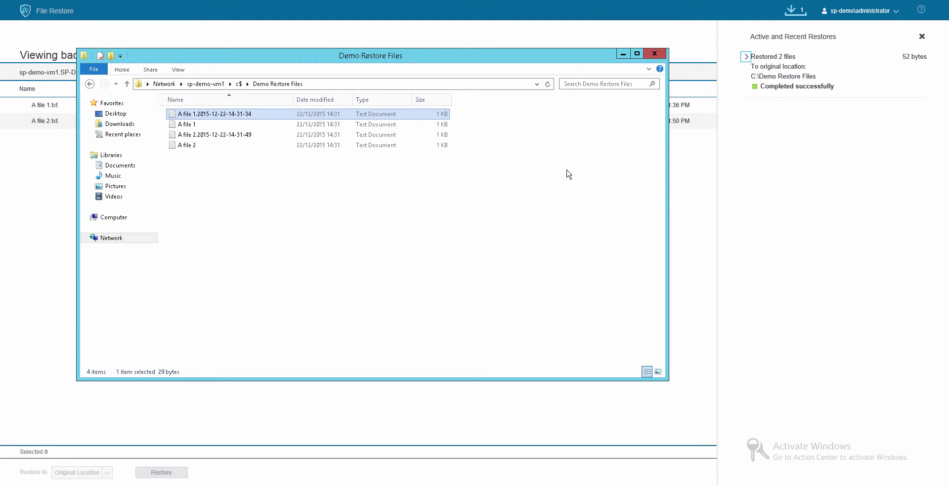
# - Close the Demo Restore Files folder window and the Active and Recent Restores panel, revealing A file 1.txt and A file 2.txt
pyautogui.click(692, 186)
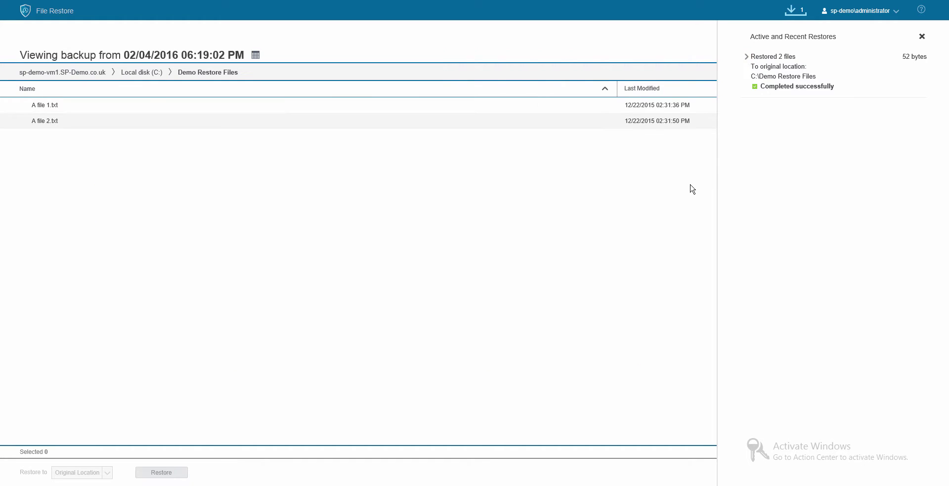
pyautogui.click(922, 38)
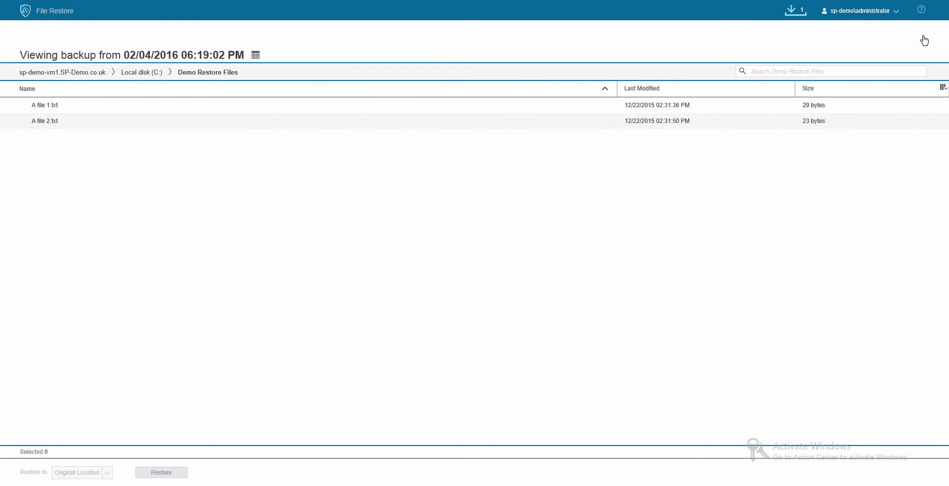